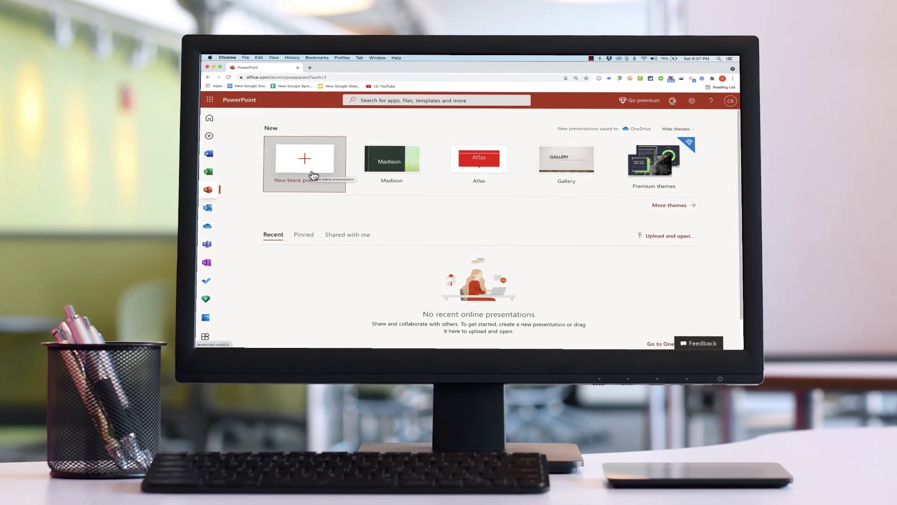
Create a blank presentation, add a slide with a chosen layout, then insert a third slide from the slide list
{"action": "left_click", "coordinate": [304, 161]}
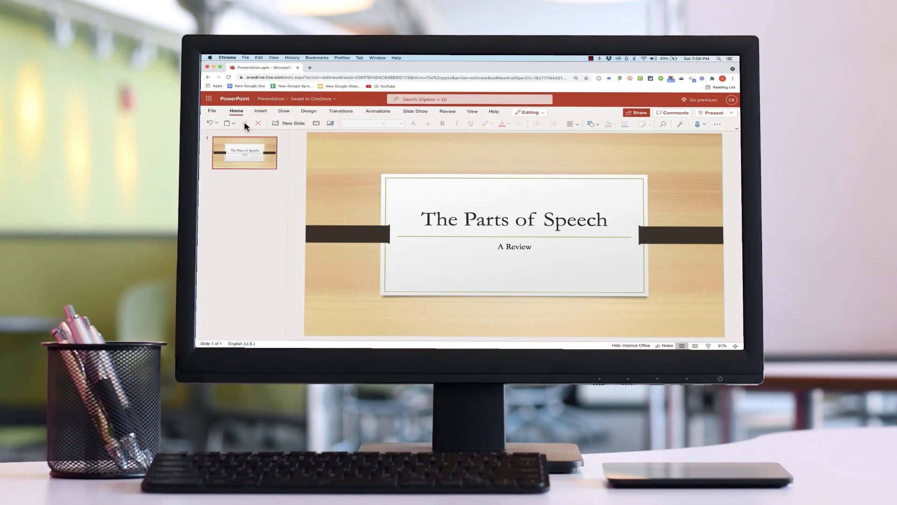
{"action": "left_click", "coordinate": [278, 123]}
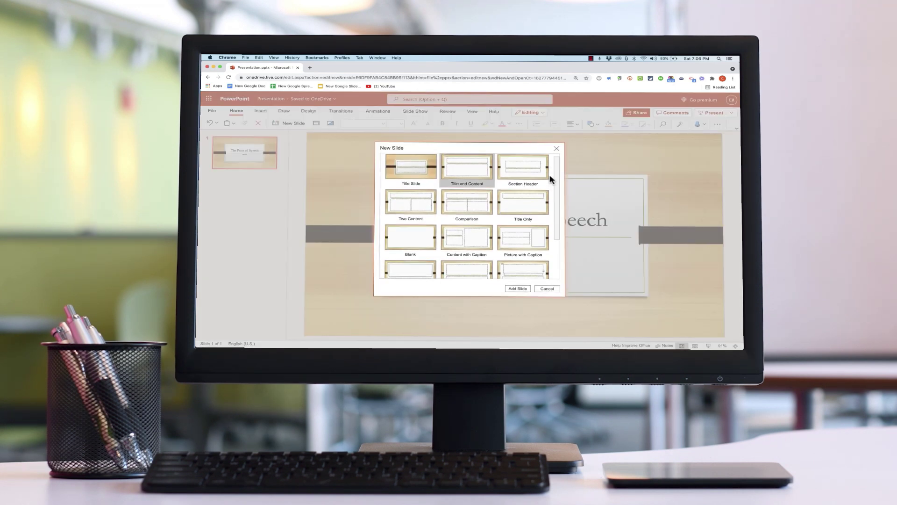
{"action": "scroll", "coordinate": [549, 198], "scroll_direction": "down", "scroll_amount": 2}
{"action": "scroll", "coordinate": [549, 205], "scroll_direction": "down", "scroll_amount": 2}
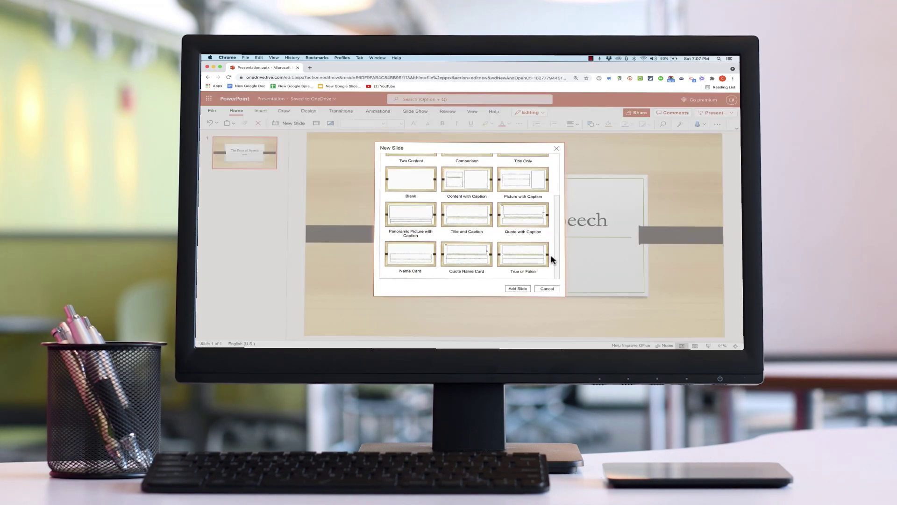
{"action": "scroll", "coordinate": [523, 233], "scroll_direction": "up", "scroll_amount": 4}
{"action": "left_click", "coordinate": [523, 288]}
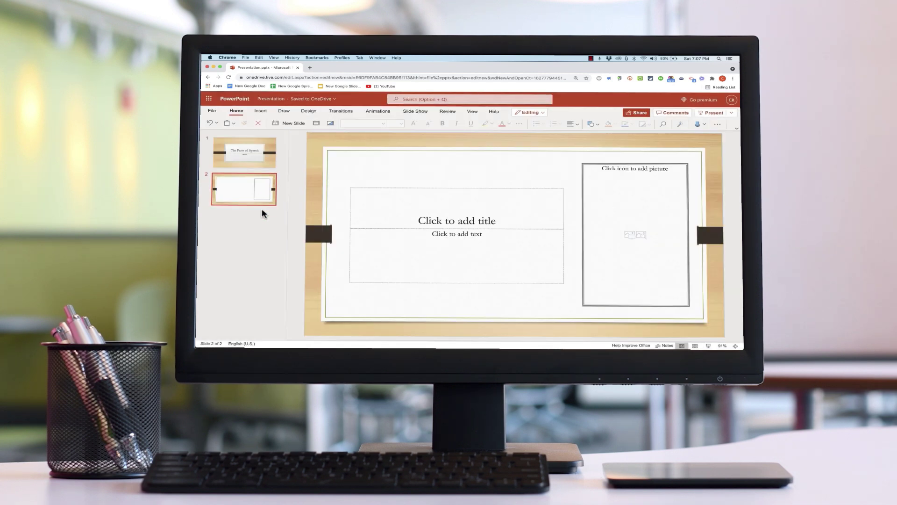
{"action": "right_click", "coordinate": [244, 217]}
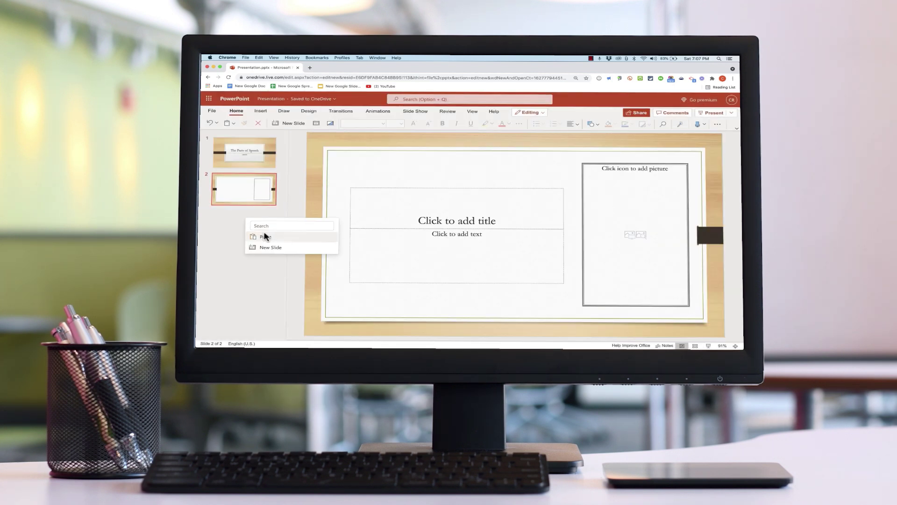
{"action": "left_click", "coordinate": [280, 247]}
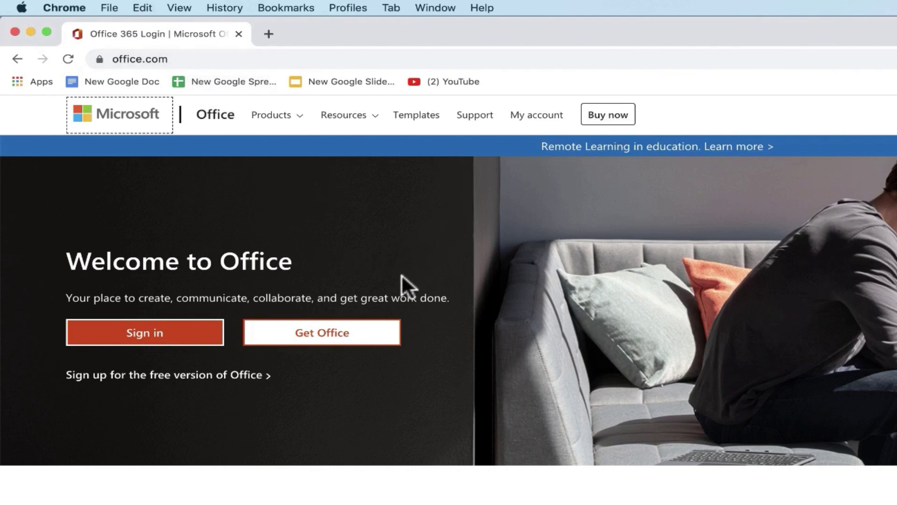
Look over the Get Office purchase options, then go back to the Office welcome page
{"action": "left_click", "coordinate": [341, 332]}
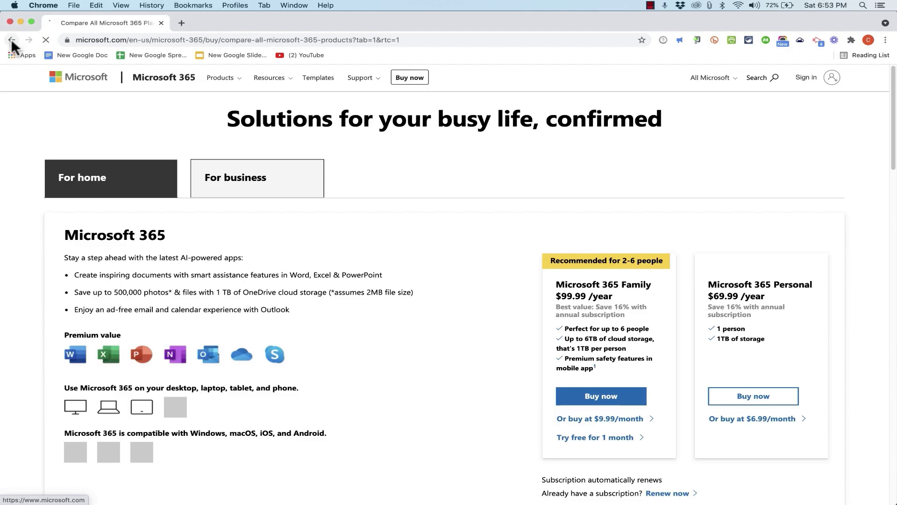
{"action": "left_click", "coordinate": [12, 40]}
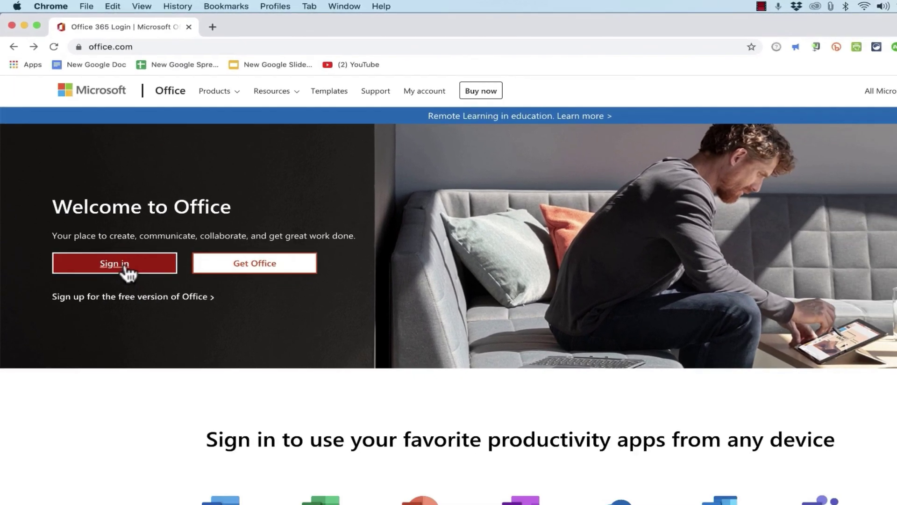
Begin signing in to the Microsoft account and enter the account e-mail address
{"action": "left_click", "coordinate": [148, 317]}
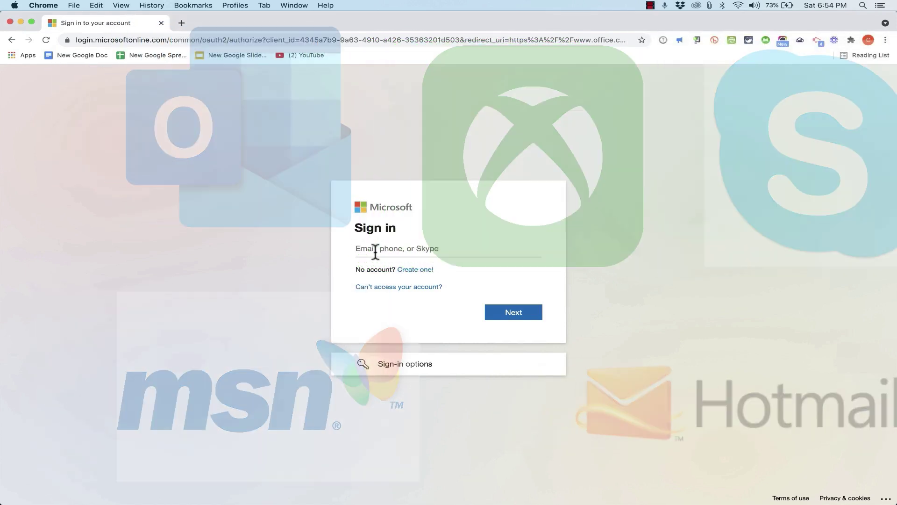
{"action": "left_click", "coordinate": [402, 249]}
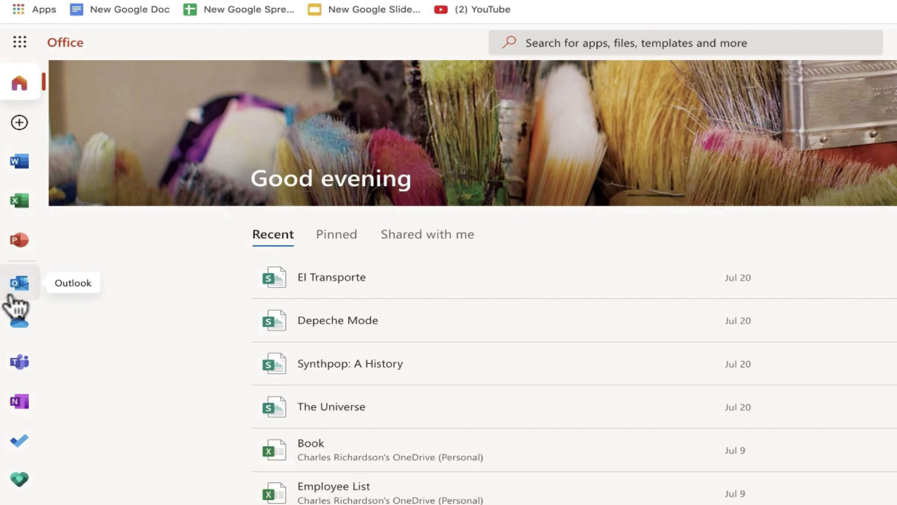
Go to PowerPoint from the Office sidebar, zoom the browser in, and create a blank presentation
{"action": "left_click", "coordinate": [21, 240]}
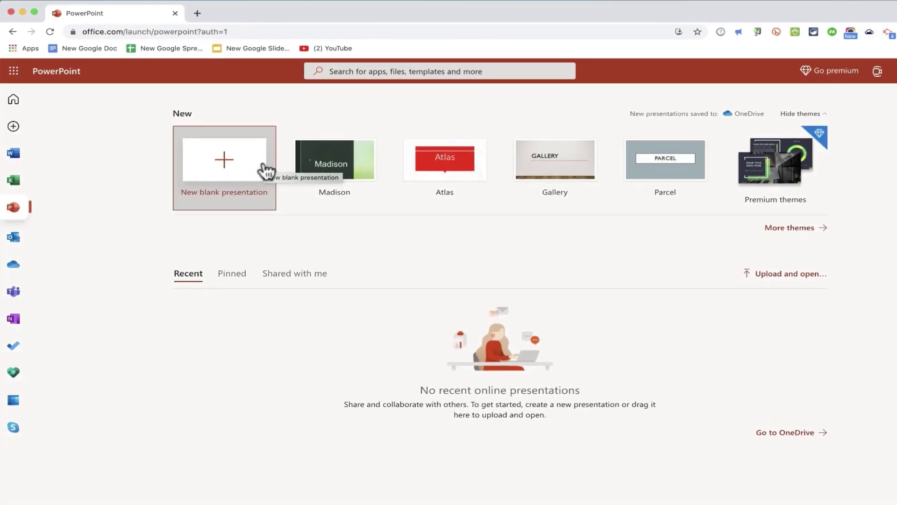
{"action": "key", "text": "super+equal"}
{"action": "key", "text": "super+equal"}
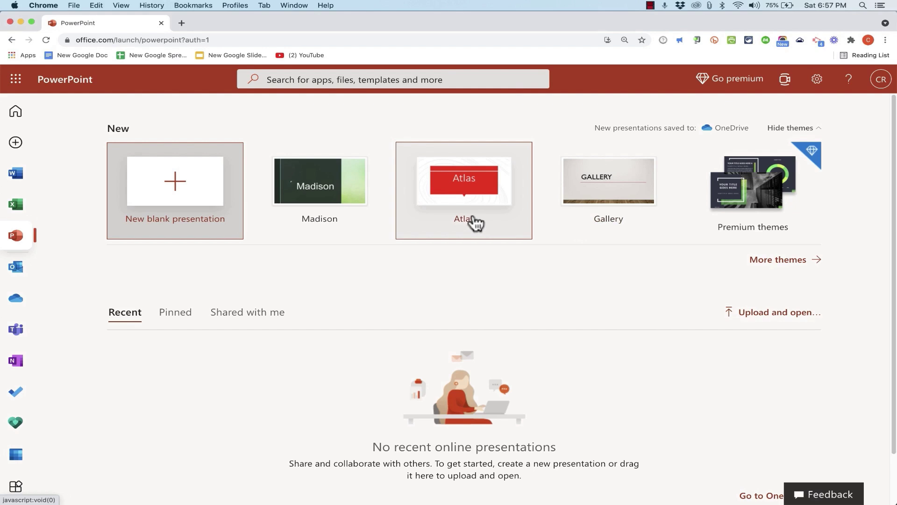
{"action": "left_click", "coordinate": [189, 209]}
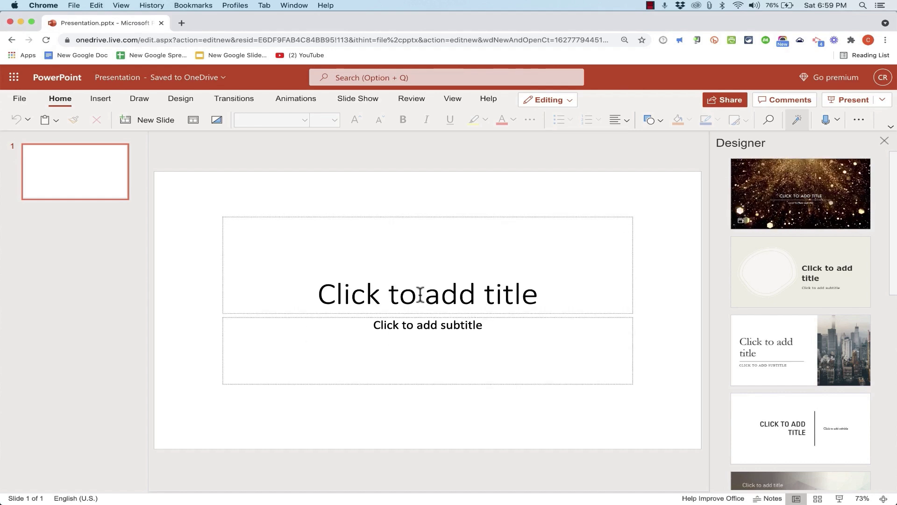
Enter 'The Parts of Speech' as the title and 'A Review' as the subtitle
{"action": "left_click", "coordinate": [495, 303]}
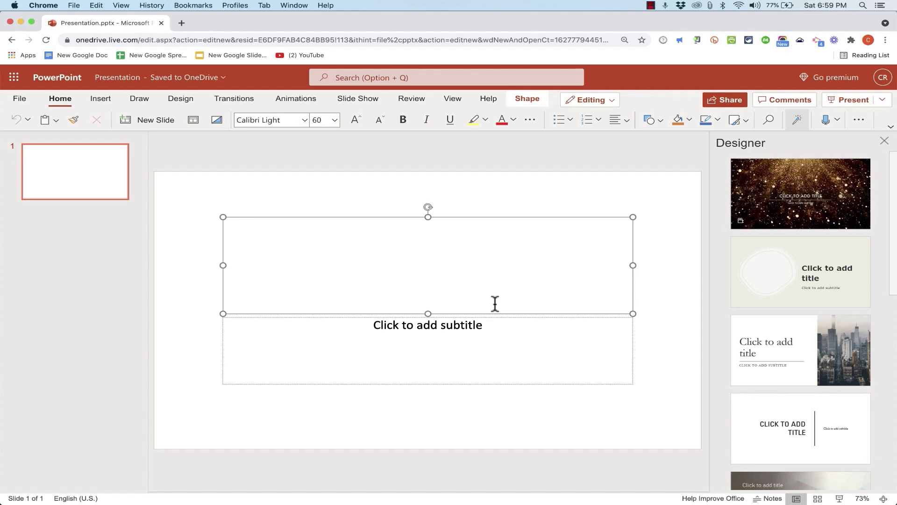
{"action": "type", "text": "The Par"}
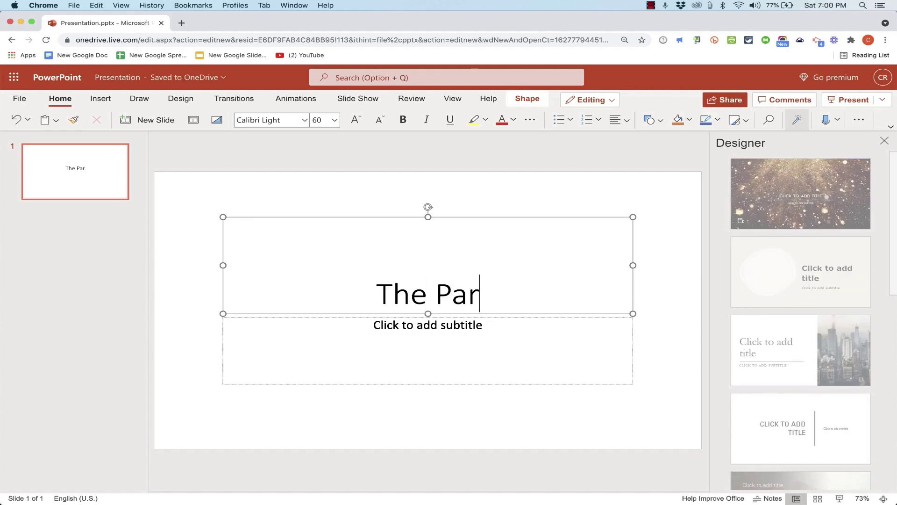
{"action": "type", "text": "ts of Speech"}
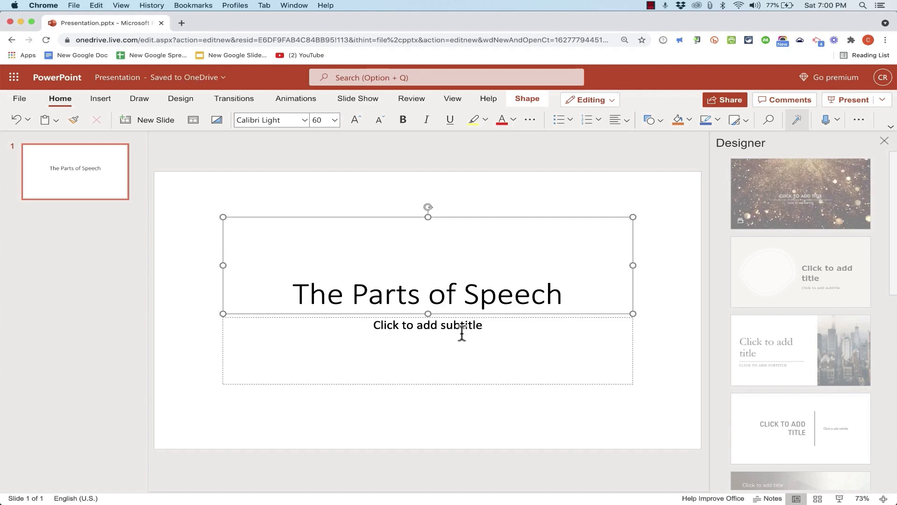
{"action": "left_click", "coordinate": [462, 332]}
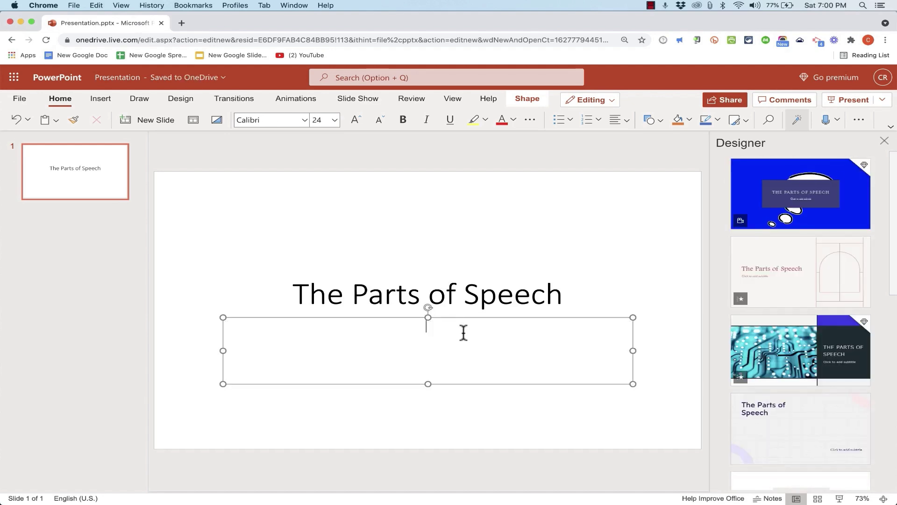
{"action": "type", "text": "by"}
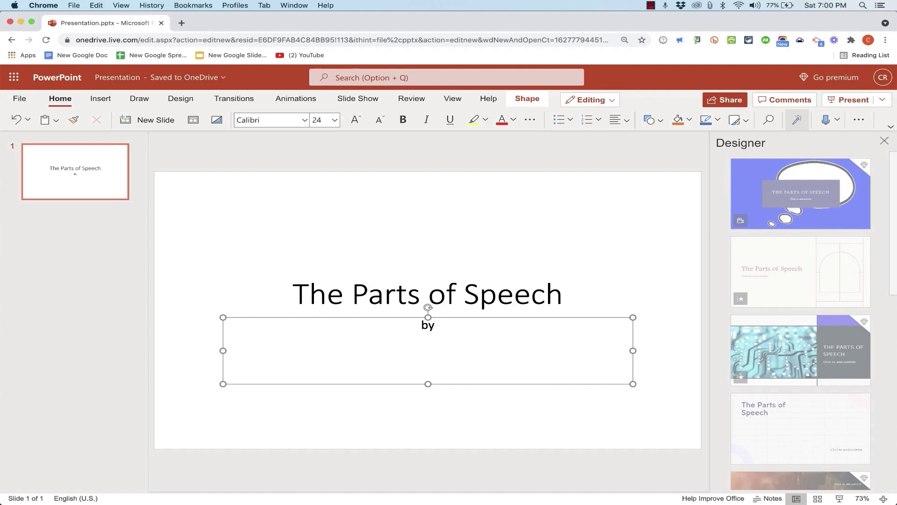
{"action": "key", "text": "BackSpace"}
{"action": "key", "text": "BackSpace"}
{"action": "key", "text": "BackSpace"}
{"action": "type", "text": "A"}
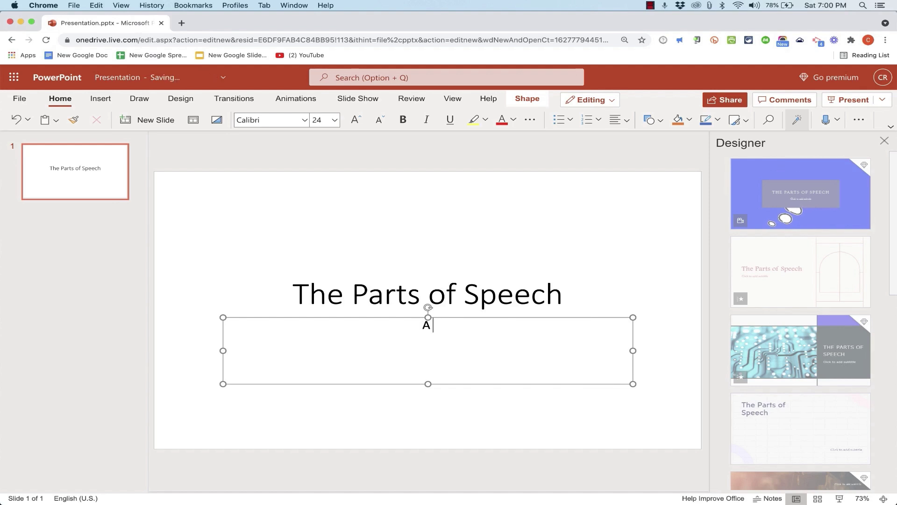
{"action": "type", "text": " Review"}
{"action": "left_click", "coordinate": [601, 277]}
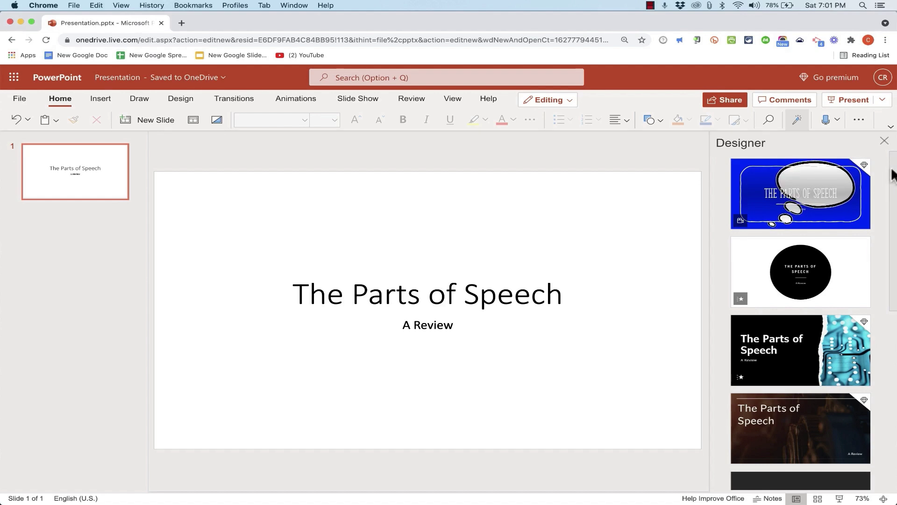
Apply the teal Designer layout to the title slide and close the Designer pane
{"action": "left_click_drag", "start_coordinate": [893, 176], "coordinate": [889, 231]}
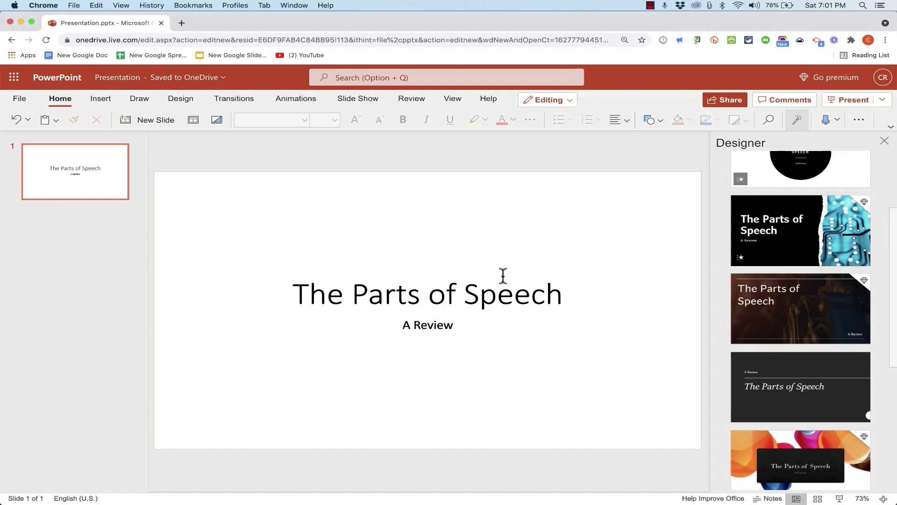
{"action": "left_click", "coordinate": [794, 272]}
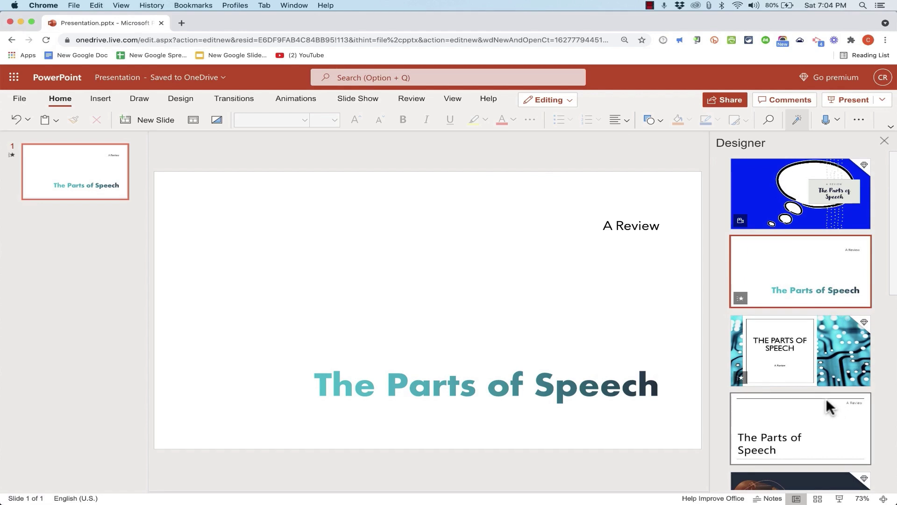
{"action": "scroll", "coordinate": [817, 377], "scroll_direction": "down", "scroll_amount": 2}
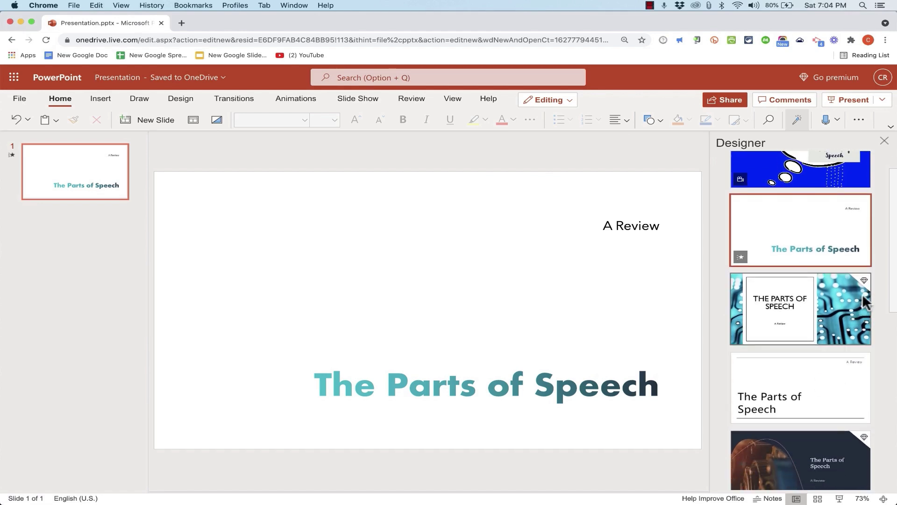
{"action": "scroll", "coordinate": [850, 346], "scroll_direction": "down", "scroll_amount": 3}
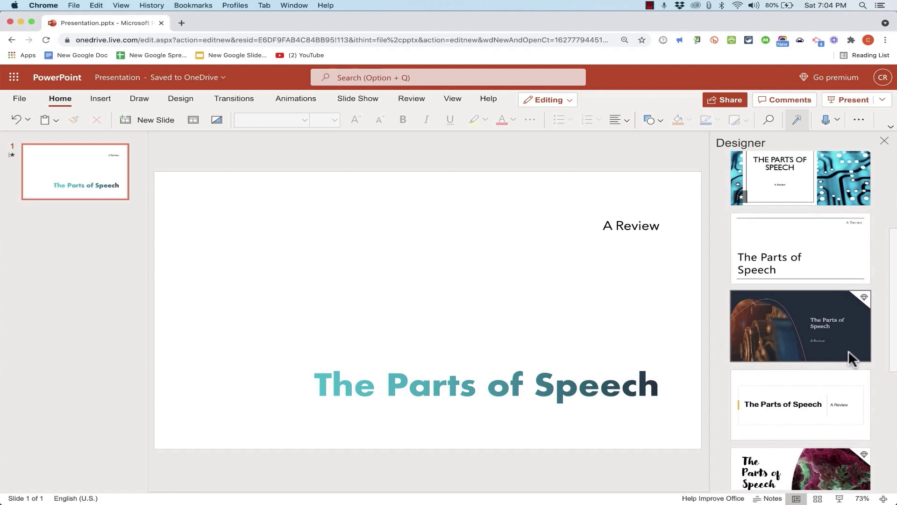
{"action": "scroll", "coordinate": [848, 351], "scroll_direction": "down", "scroll_amount": 1}
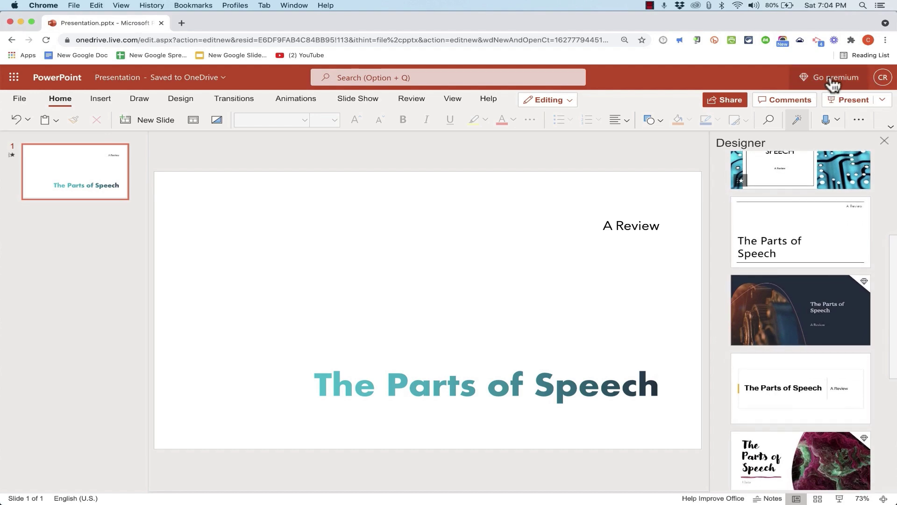
{"action": "scroll", "coordinate": [773, 289], "scroll_direction": "down", "scroll_amount": 6}
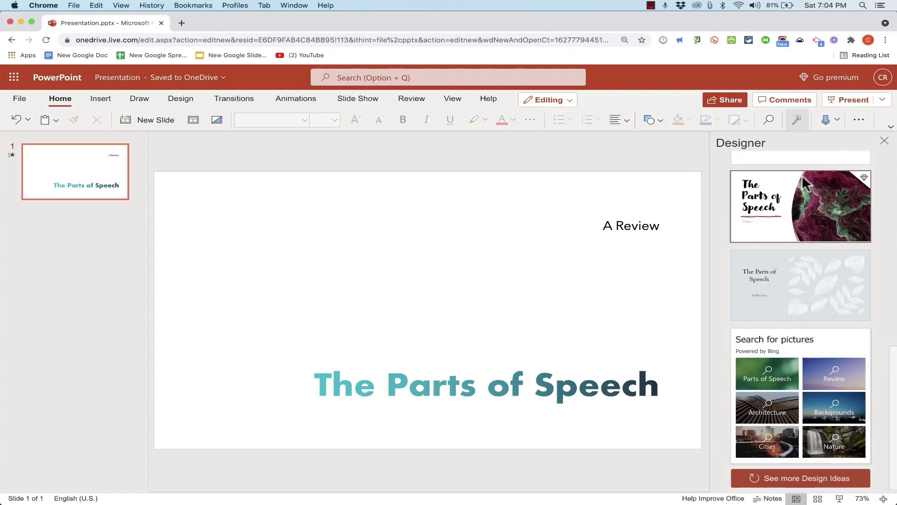
{"action": "left_click", "coordinate": [884, 141]}
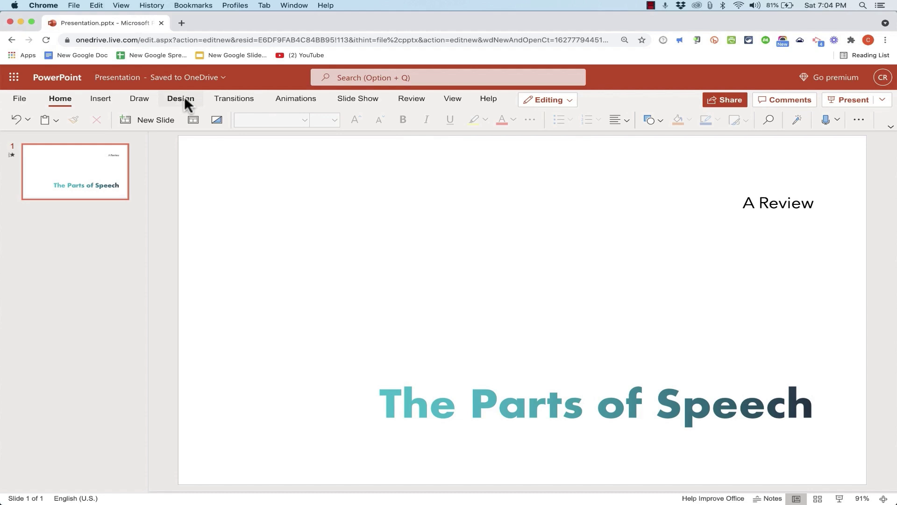
Apply the wood-grain theme from the Design tab and close the Designer suggestions
{"action": "left_click", "coordinate": [184, 98]}
{"action": "left_click", "coordinate": [571, 119]}
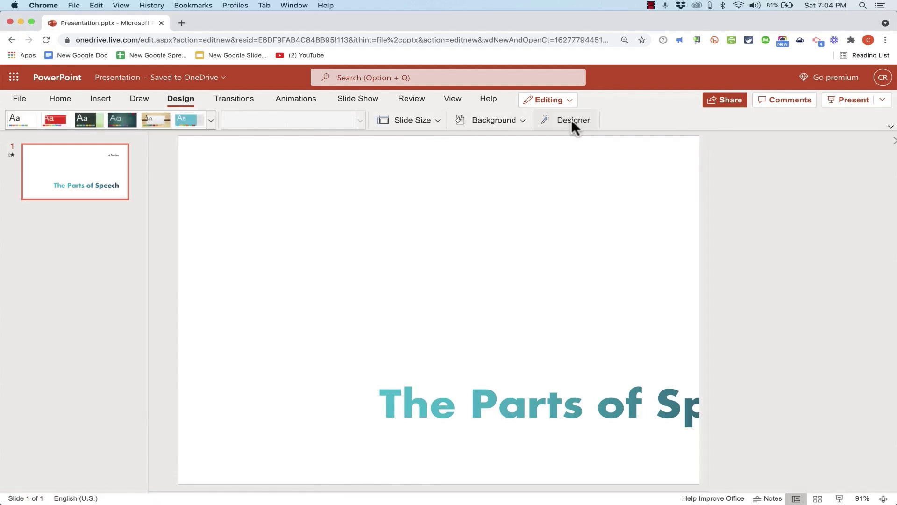
{"action": "left_click", "coordinate": [884, 141]}
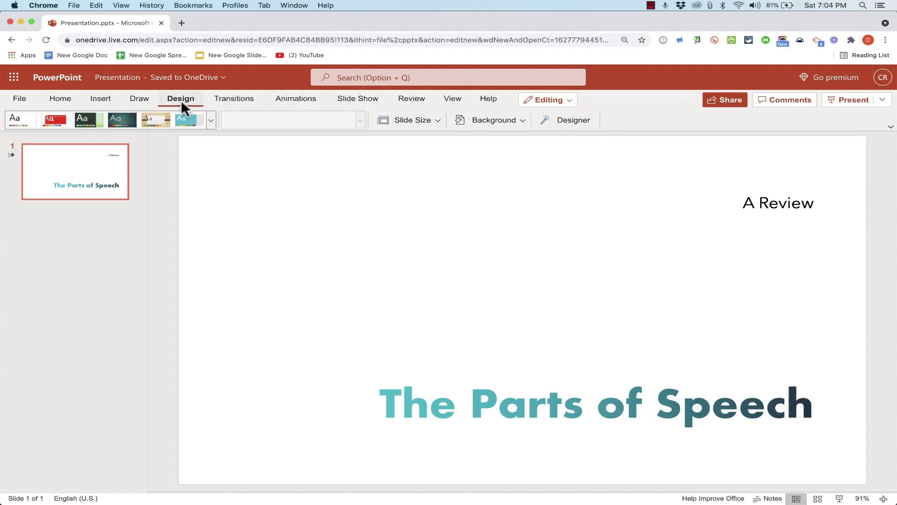
{"action": "left_click", "coordinate": [135, 121]}
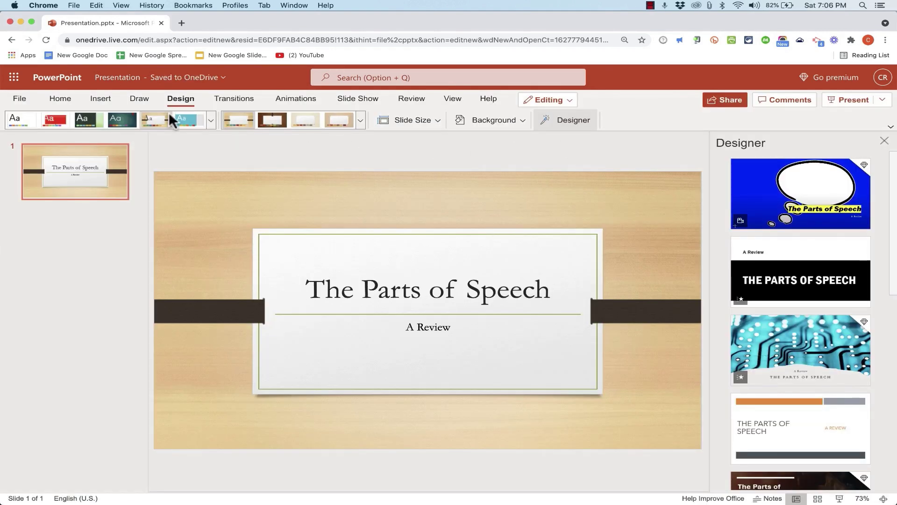
{"action": "left_click", "coordinate": [883, 141]}
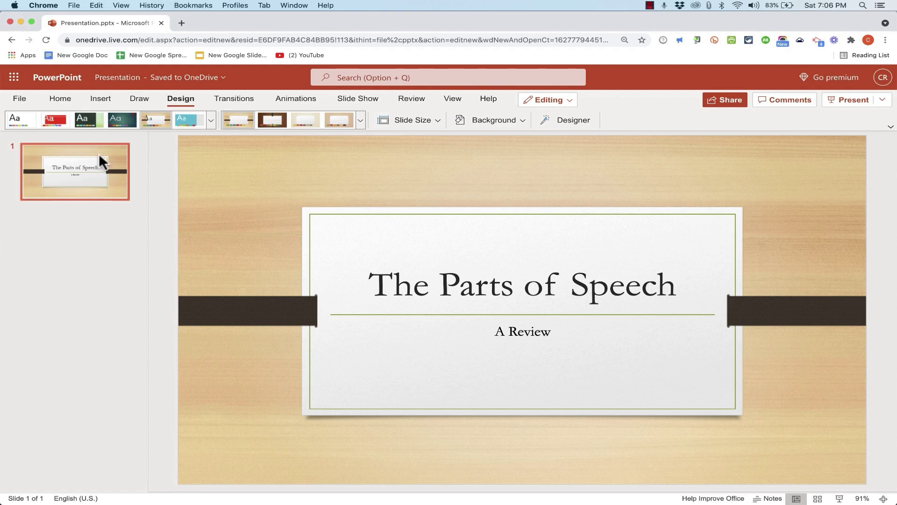
Add a Picture with Caption slide, then insert another new slide from the thumbnail pane
{"action": "left_click", "coordinate": [59, 96]}
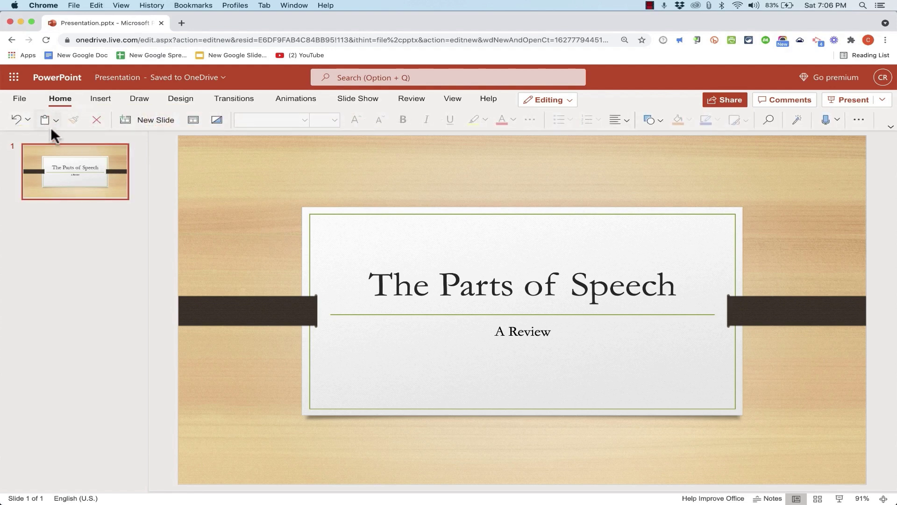
{"action": "left_click", "coordinate": [132, 117]}
{"action": "scroll", "coordinate": [579, 223], "scroll_direction": "down", "scroll_amount": 5}
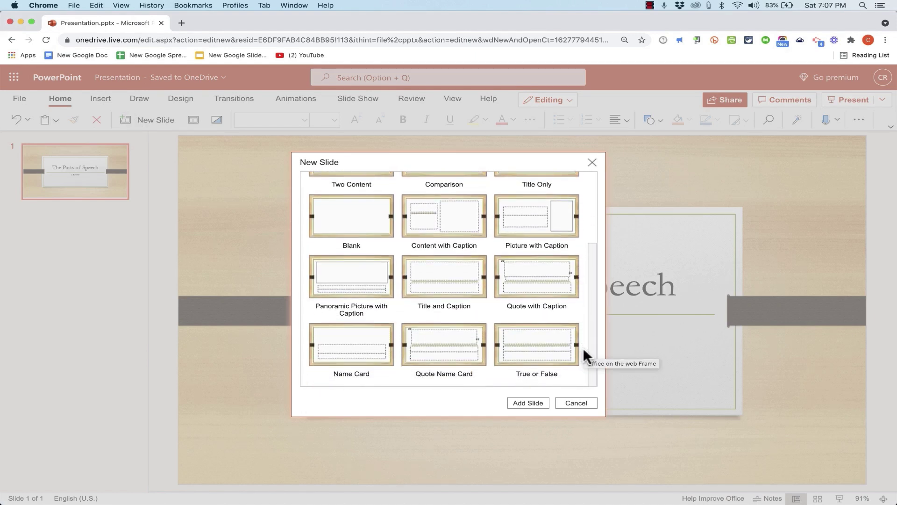
{"action": "scroll", "coordinate": [583, 347], "scroll_direction": "up", "scroll_amount": 5}
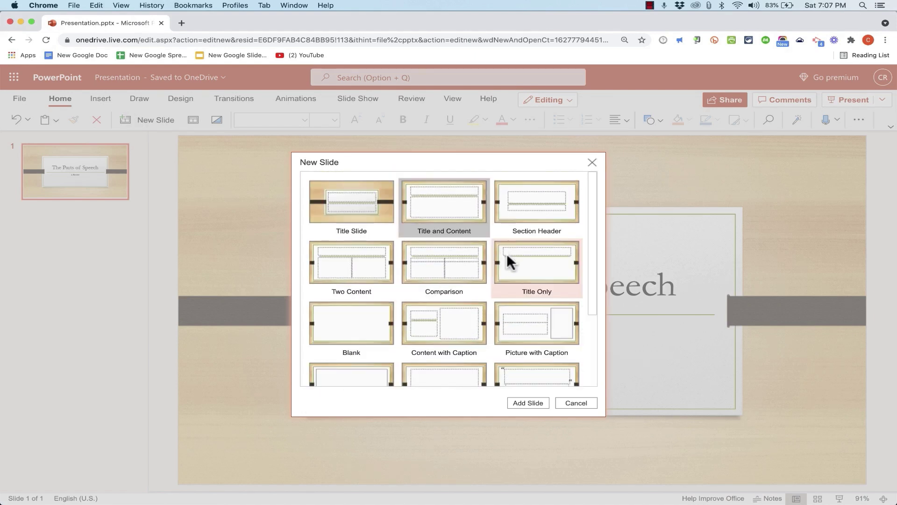
{"action": "left_click", "coordinate": [539, 308]}
{"action": "left_click", "coordinate": [528, 402]}
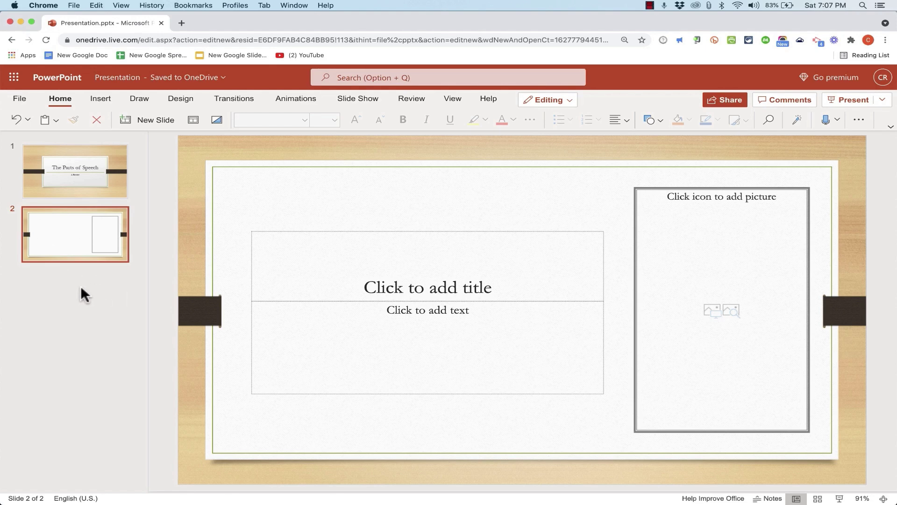
{"action": "right_click", "coordinate": [78, 281]}
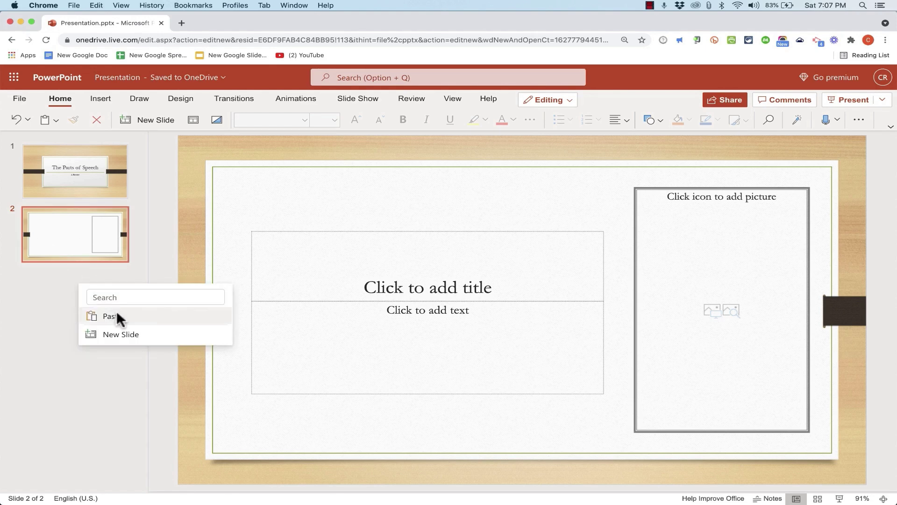
{"action": "left_click", "coordinate": [135, 334]}
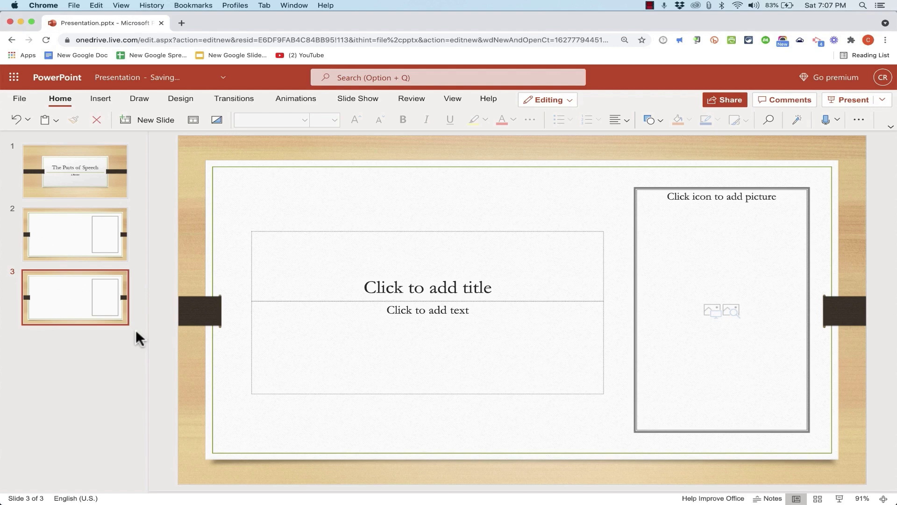
Browse through the slide thumbnails and settle on slide 2
{"action": "left_click", "coordinate": [83, 245]}
{"action": "left_click", "coordinate": [80, 189]}
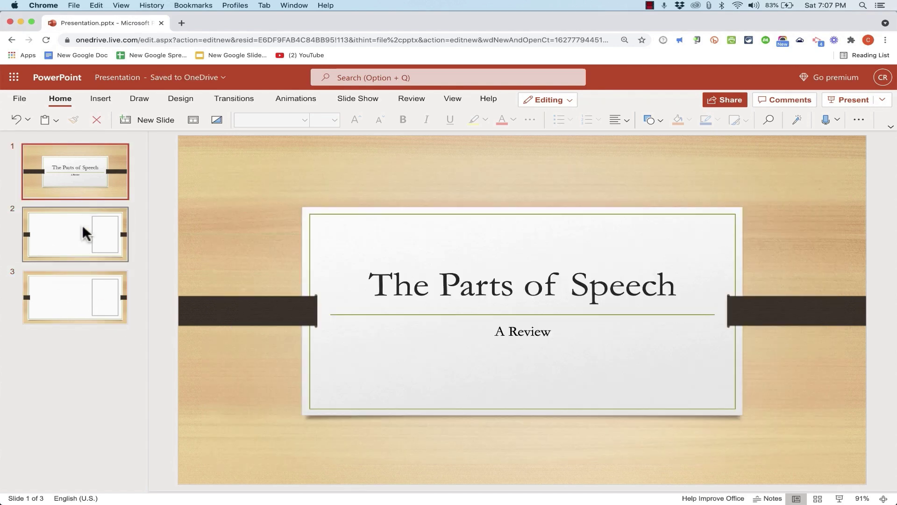
{"action": "left_click", "coordinate": [80, 228]}
{"action": "left_click", "coordinate": [79, 178]}
{"action": "left_click", "coordinate": [86, 225]}
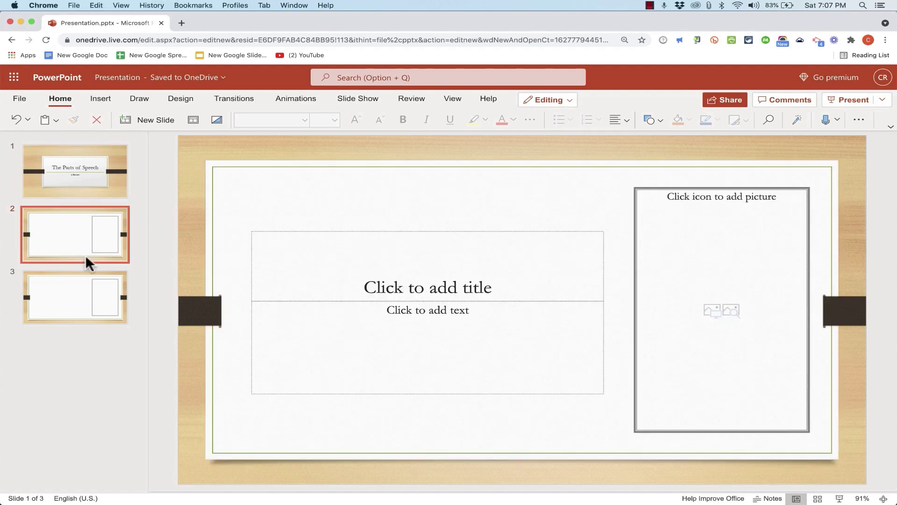
{"action": "left_click", "coordinate": [82, 282]}
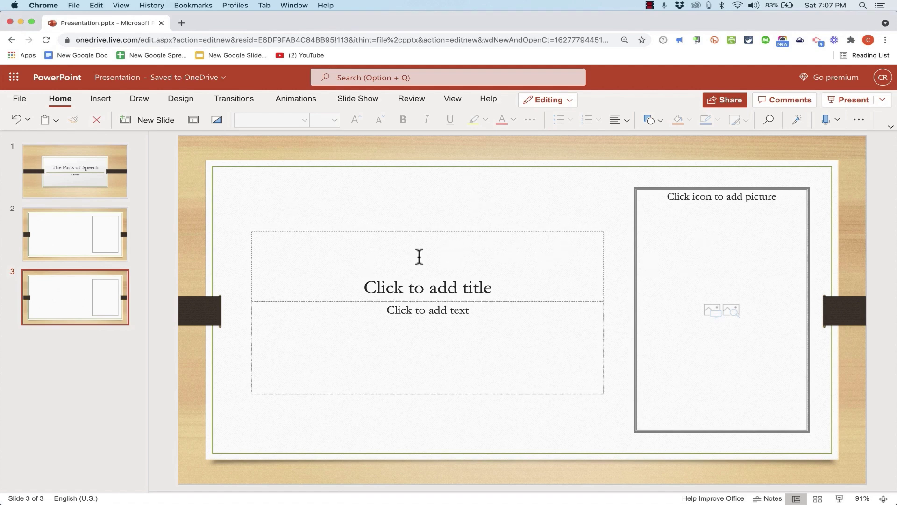
{"action": "left_click", "coordinate": [83, 241]}
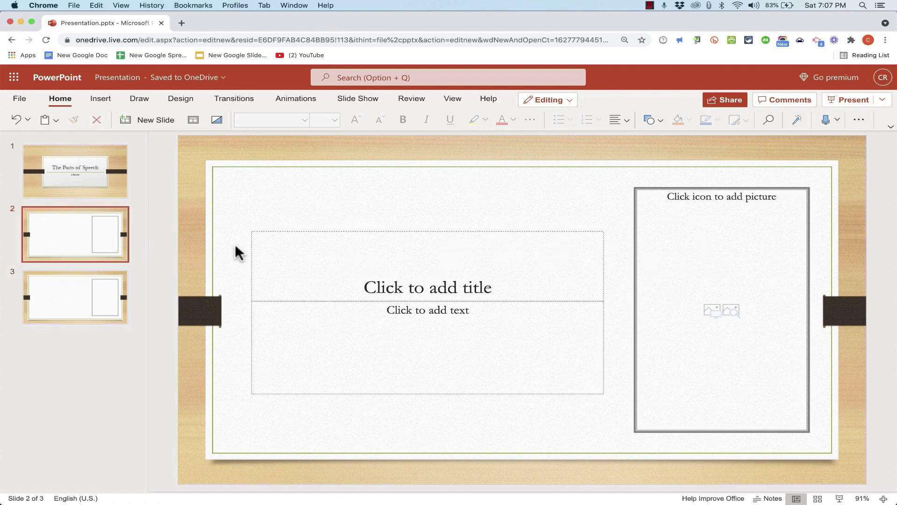
Enter 'Noun' as the title and 'A person, place, or thing' as the caption
{"action": "left_click", "coordinate": [449, 288]}
{"action": "type", "text": "Noun"}
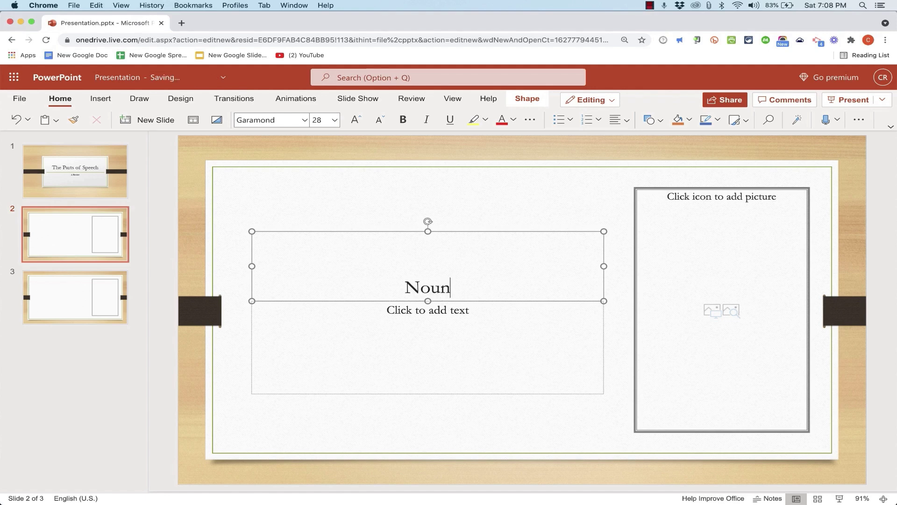
{"action": "left_click", "coordinate": [433, 315]}
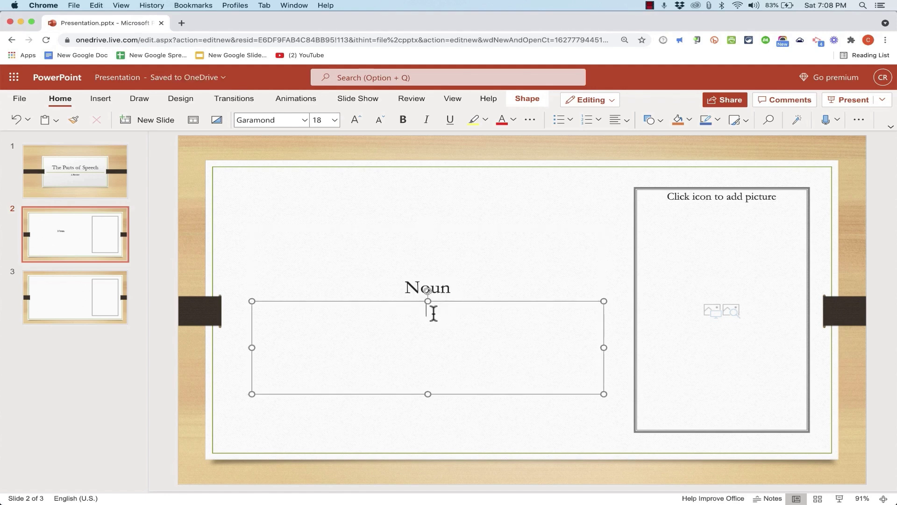
{"action": "type", "text": "A person, place, or thing"}
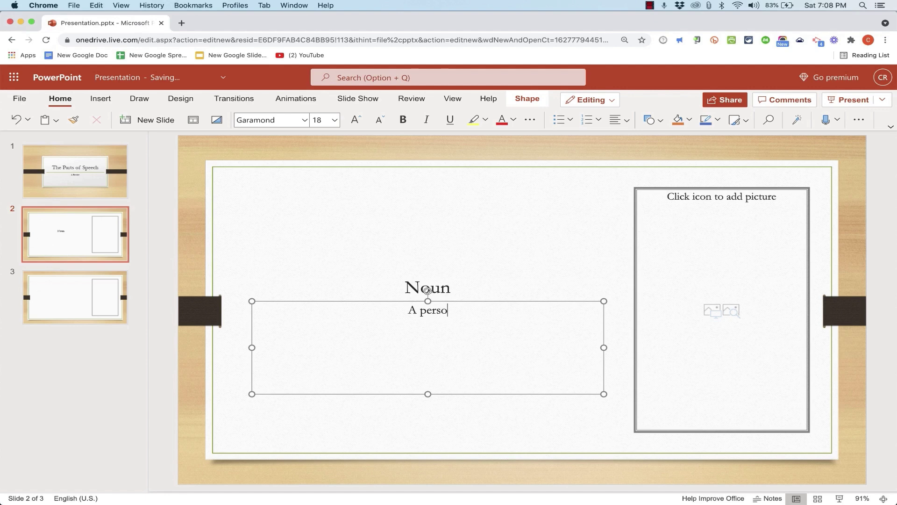
{"action": "left_click", "coordinate": [490, 273]}
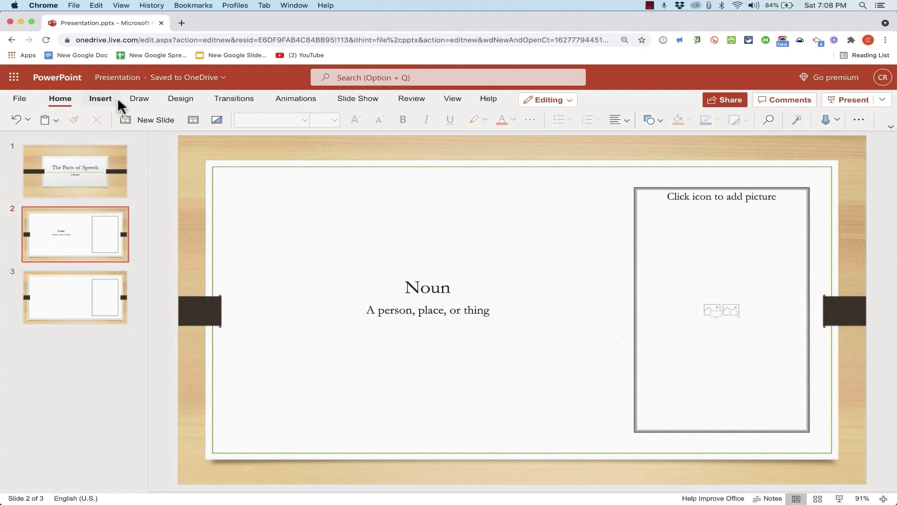
Browse the Draw, Design, Insert, Animations, Slide Show and Home tabs, ending on Animations
{"action": "left_click", "coordinate": [146, 98]}
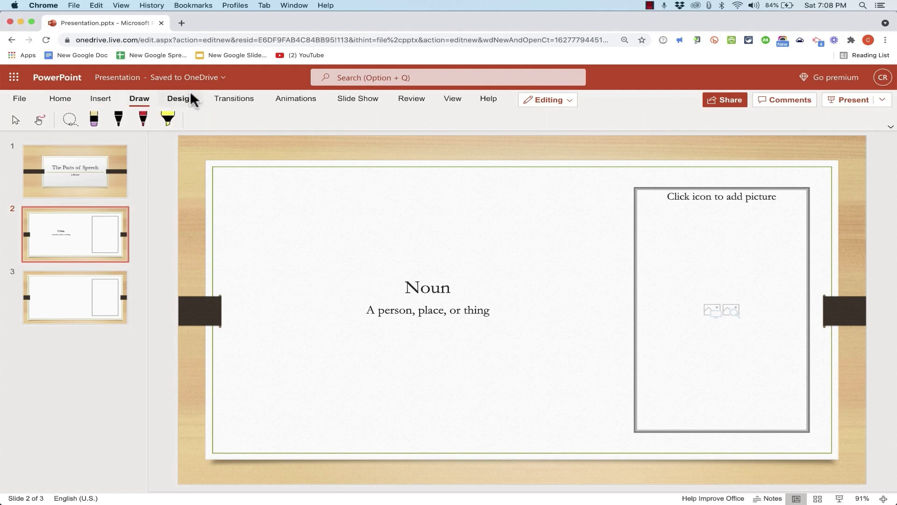
{"action": "left_click", "coordinate": [184, 98]}
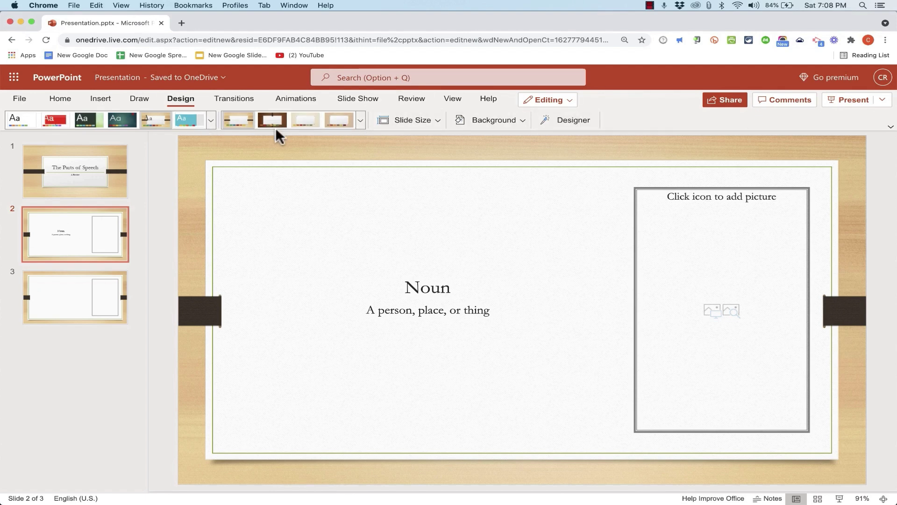
{"action": "left_click", "coordinate": [142, 97]}
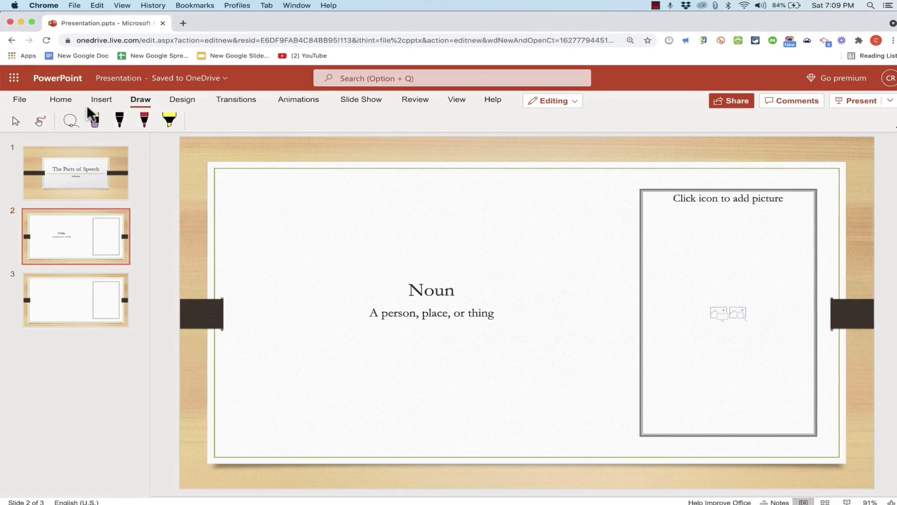
{"action": "left_click", "coordinate": [113, 110]}
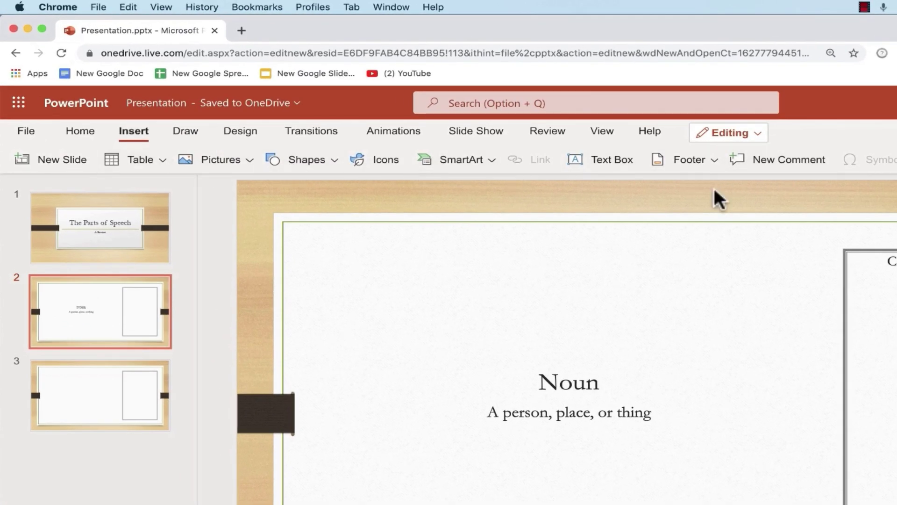
{"action": "left_click", "coordinate": [397, 132]}
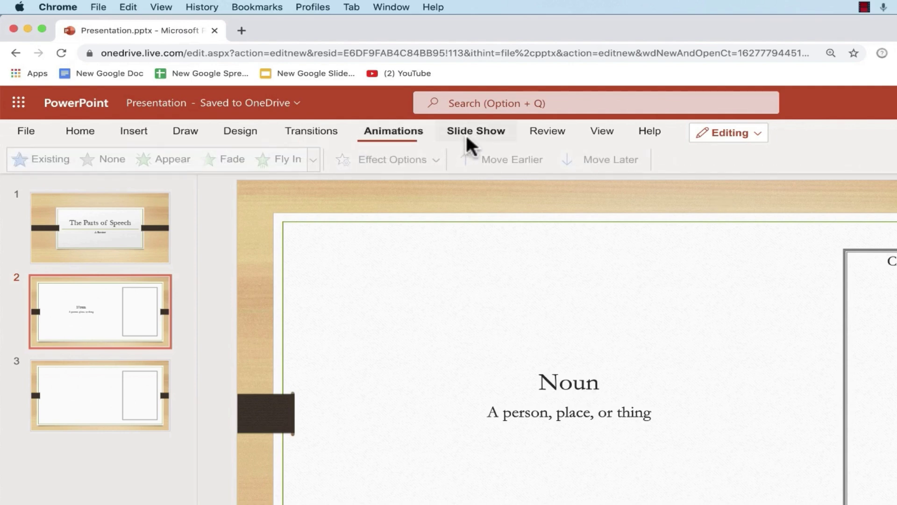
{"action": "left_click", "coordinate": [467, 132]}
{"action": "left_click", "coordinate": [85, 129]}
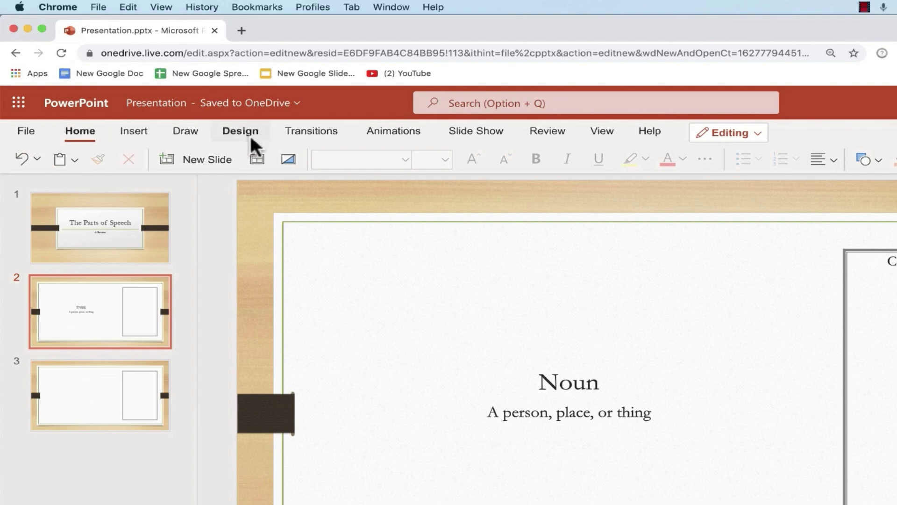
{"action": "left_click", "coordinate": [368, 133]}
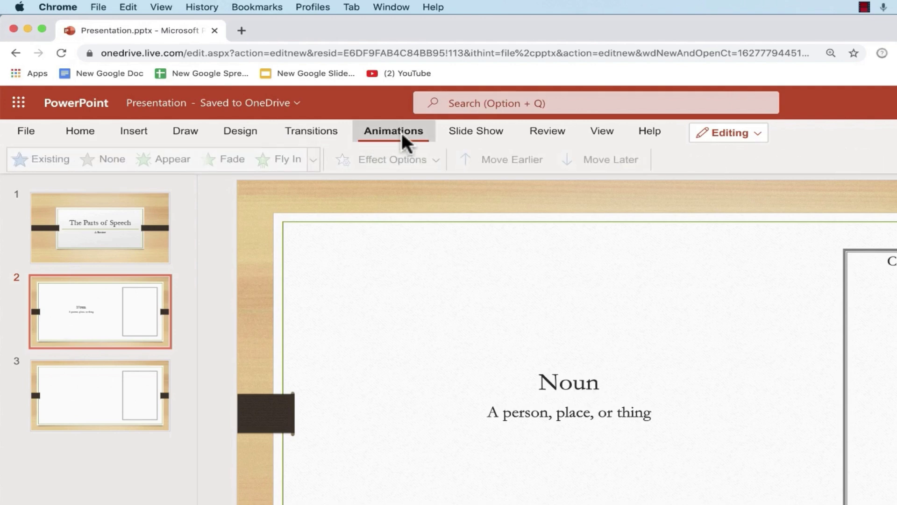
Set slide 2's 'Noun' title in Arial Black at font size 54
{"action": "double_click", "coordinate": [561, 386]}
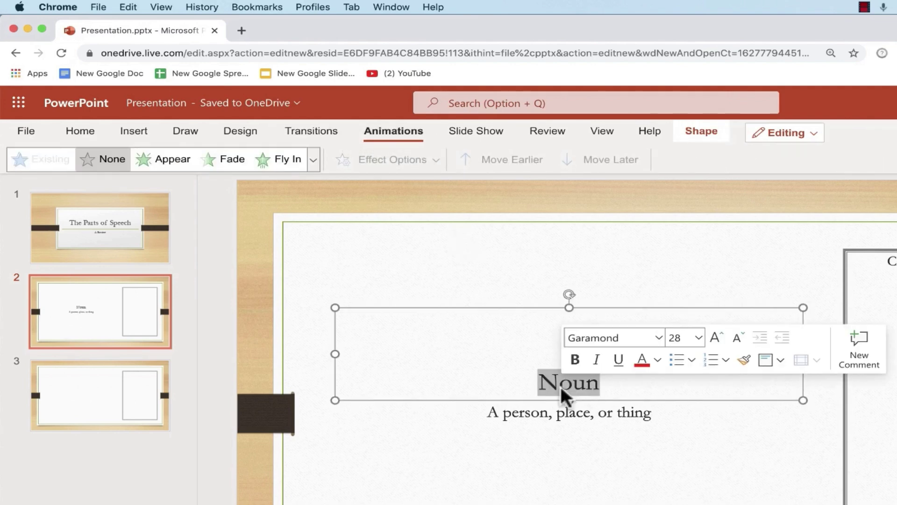
{"action": "left_click", "coordinate": [80, 130]}
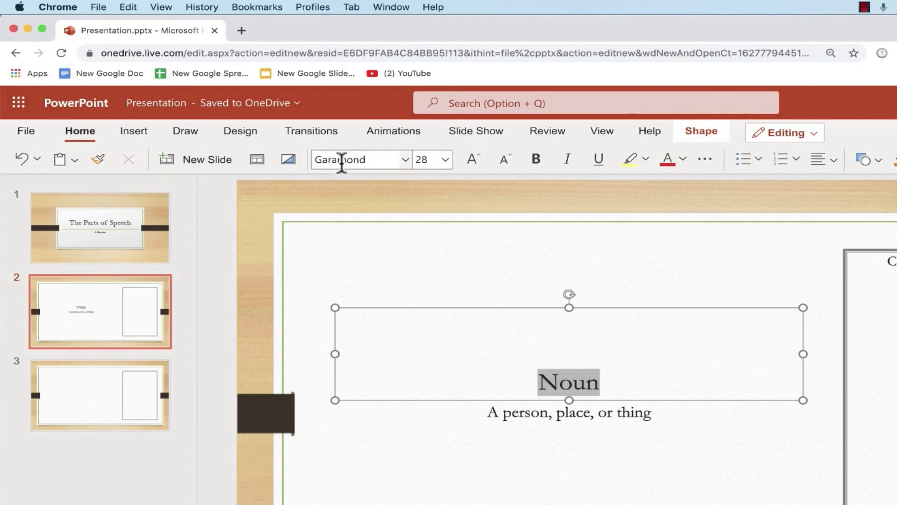
{"action": "left_click", "coordinate": [405, 160]}
{"action": "left_click", "coordinate": [390, 226]}
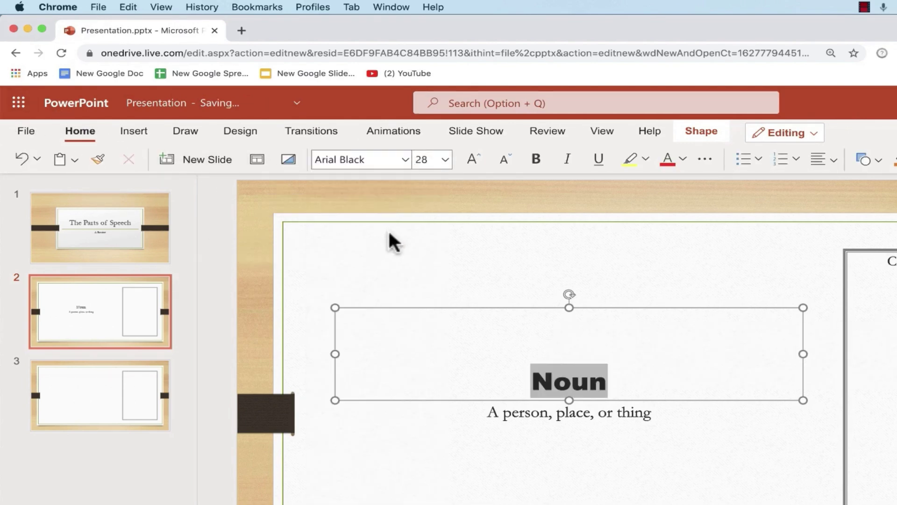
{"action": "left_click", "coordinate": [445, 159]}
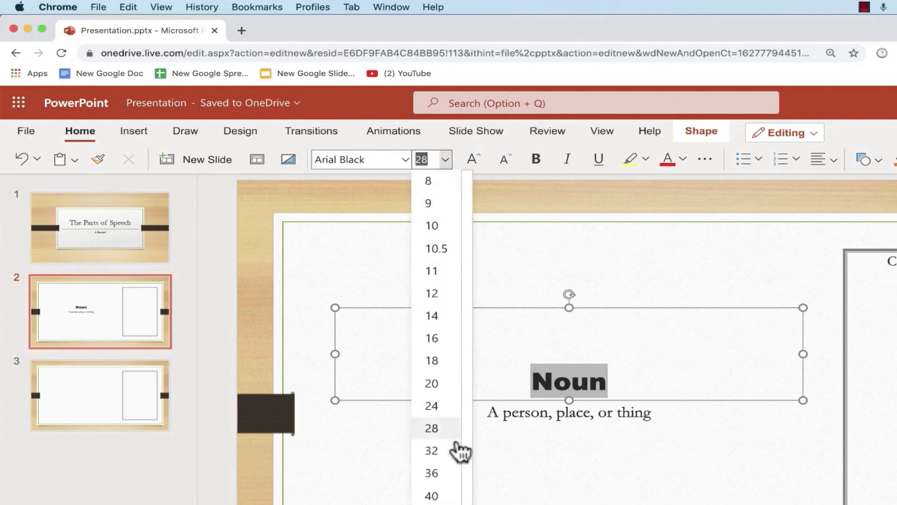
{"action": "type", "text": "54"}
{"action": "key", "text": "Return"}
{"action": "left_click", "coordinate": [610, 436]}
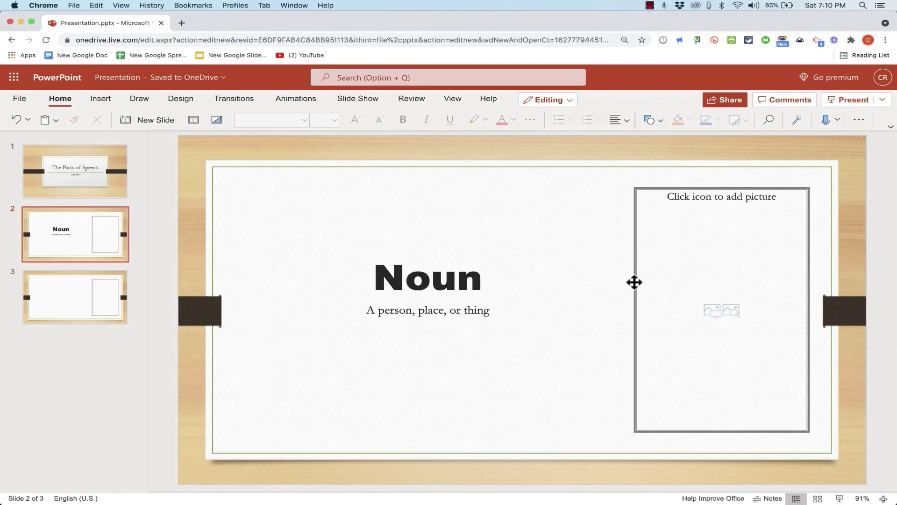
Insert building-48730_1280.png from the computer into slide 2's empty picture placeholder
{"action": "left_click", "coordinate": [704, 268]}
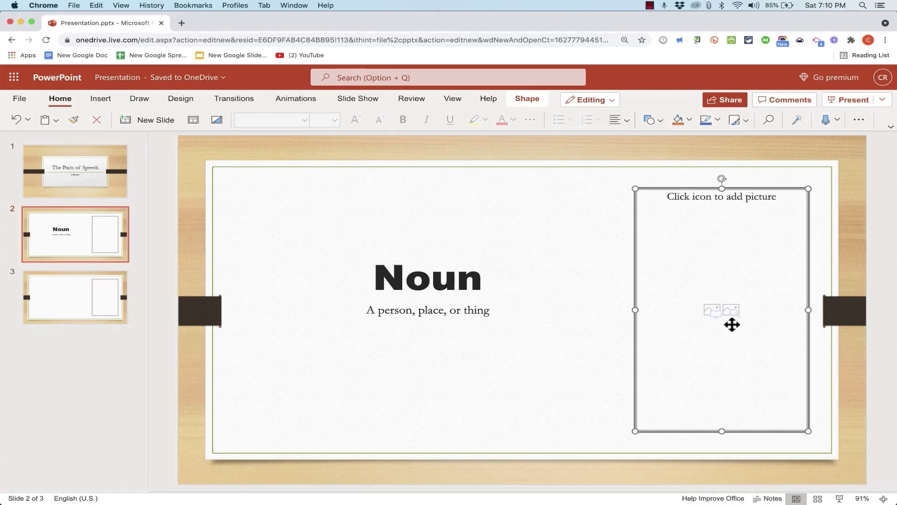
{"action": "left_click", "coordinate": [713, 309]}
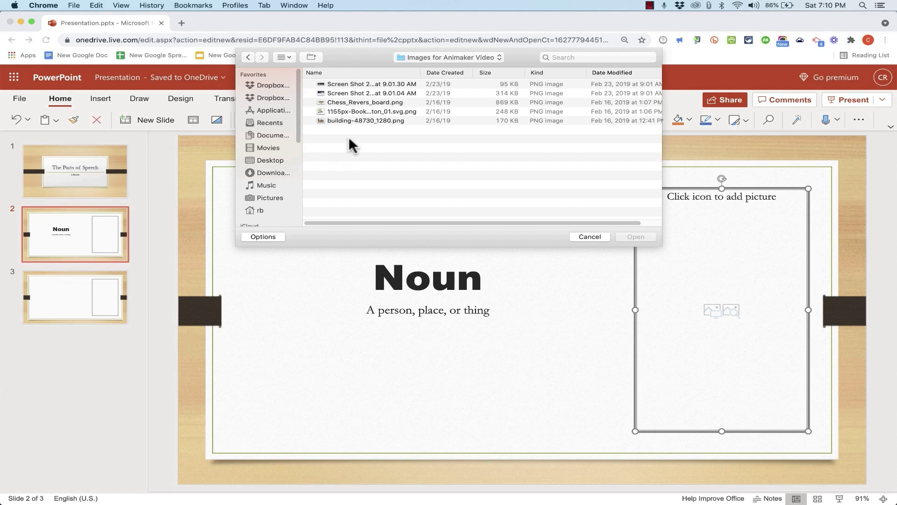
{"action": "left_click", "coordinate": [338, 120]}
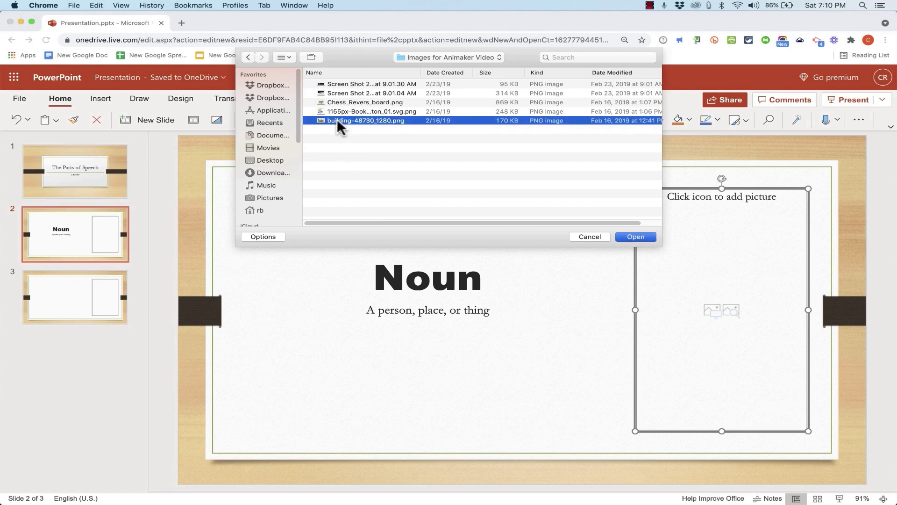
{"action": "left_click", "coordinate": [636, 237]}
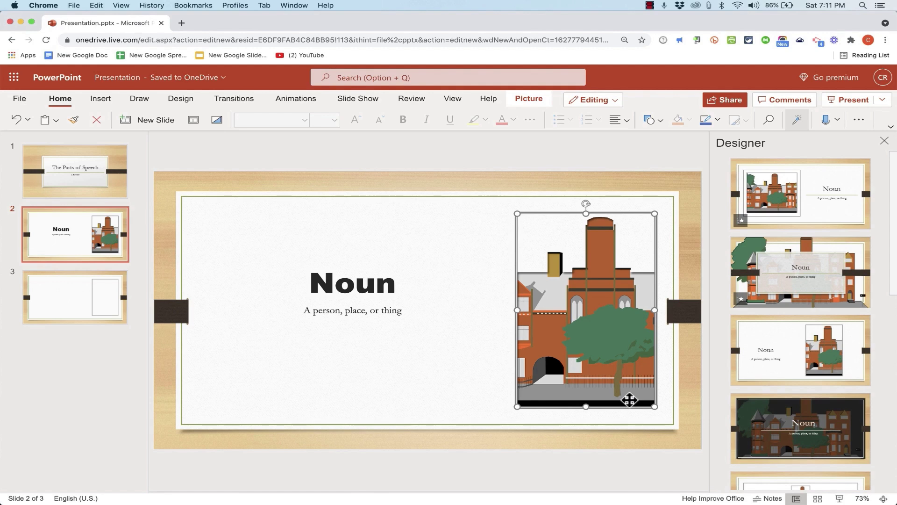
{"action": "left_click", "coordinate": [490, 369]}
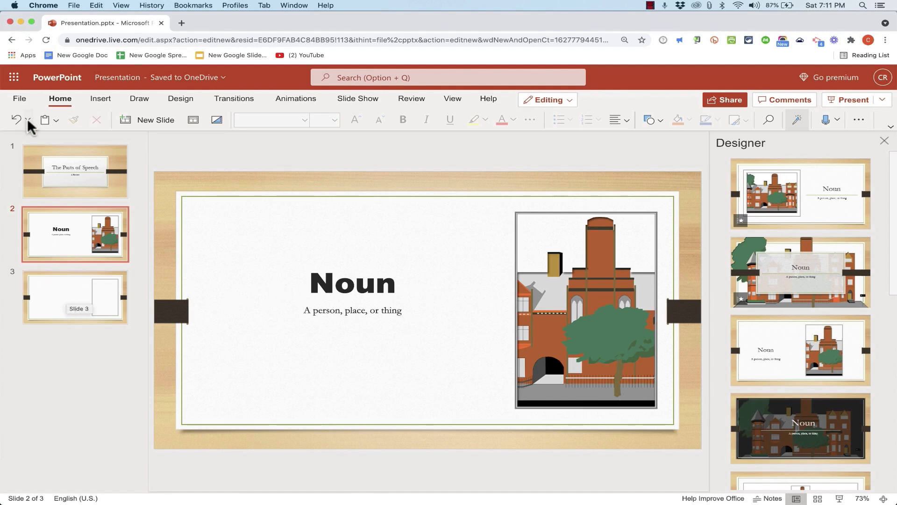
Go to slide 3 and check its body text placeholder
{"action": "left_click", "coordinate": [58, 288]}
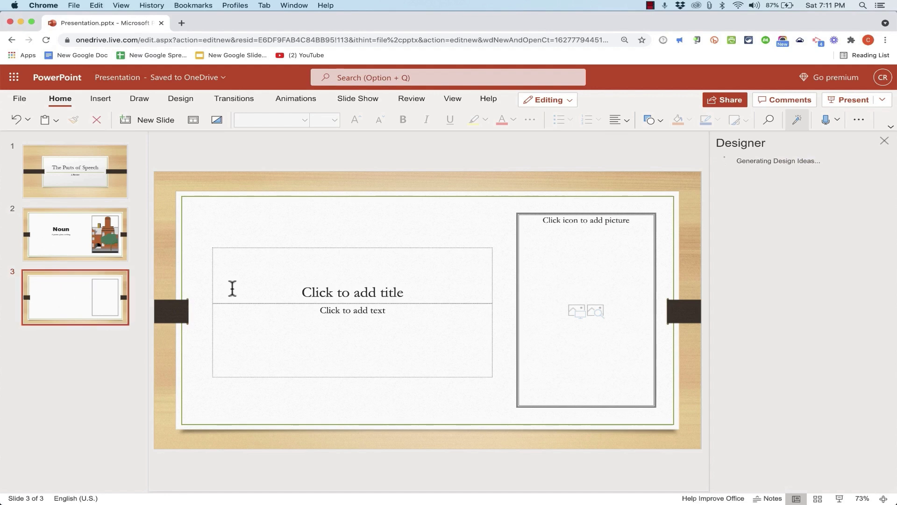
{"action": "left_click", "coordinate": [369, 311]}
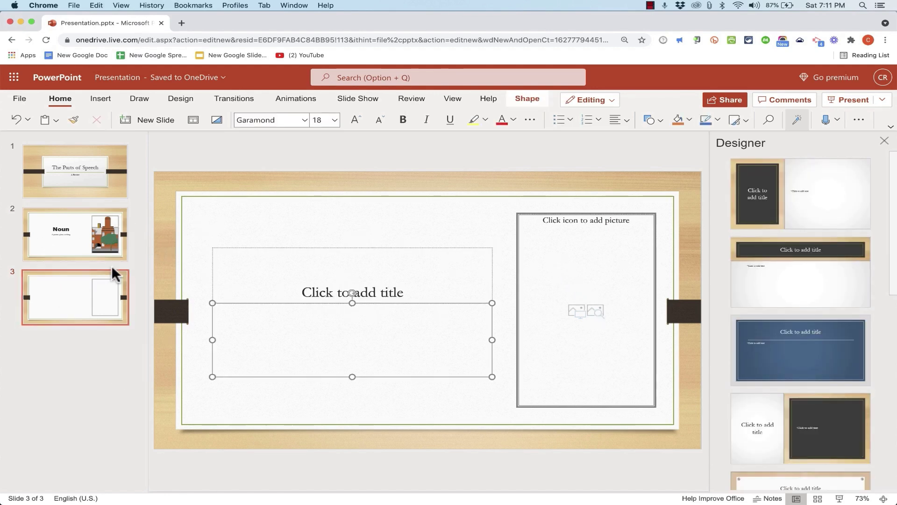
{"action": "left_click", "coordinate": [20, 351]}
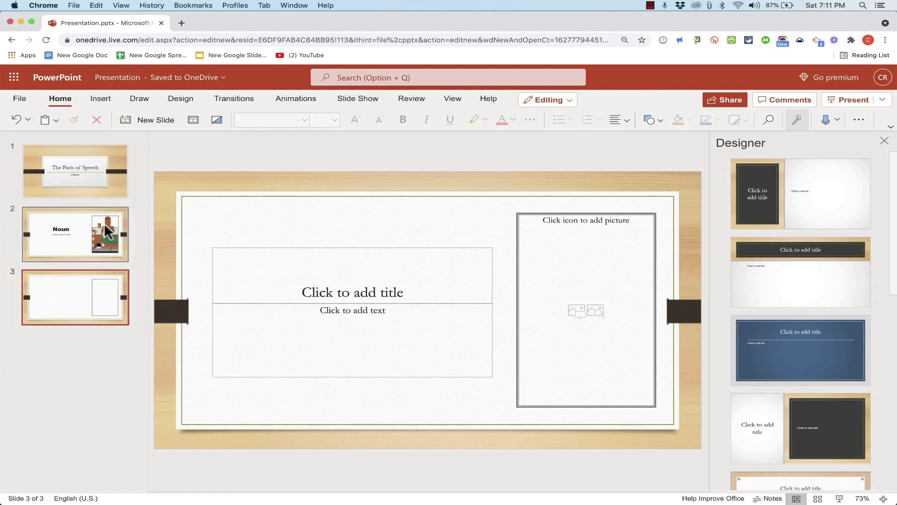
Browse the new-slide layouts without adding one, then return to slide 2's Insert tools
{"action": "left_click", "coordinate": [145, 120]}
{"action": "scroll", "coordinate": [378, 248], "scroll_direction": "down", "scroll_amount": 4}
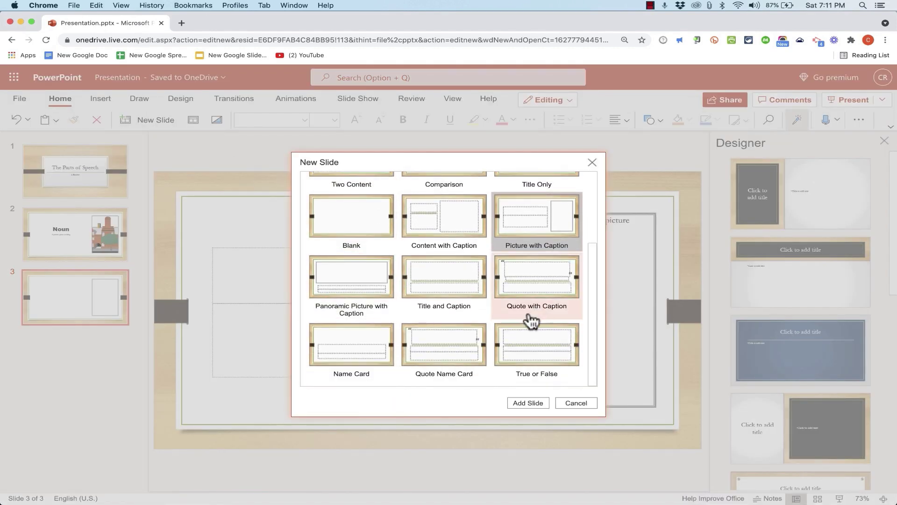
{"action": "left_click", "coordinate": [540, 402]}
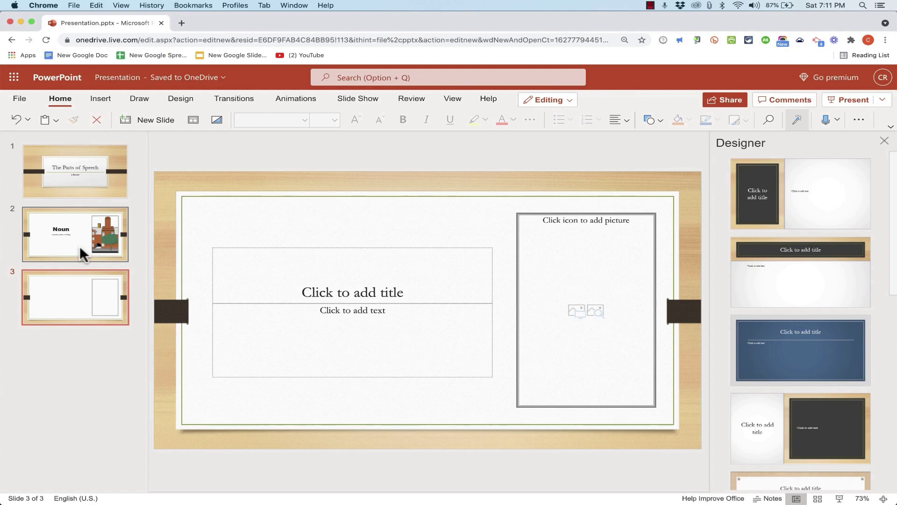
{"action": "left_click", "coordinate": [79, 246]}
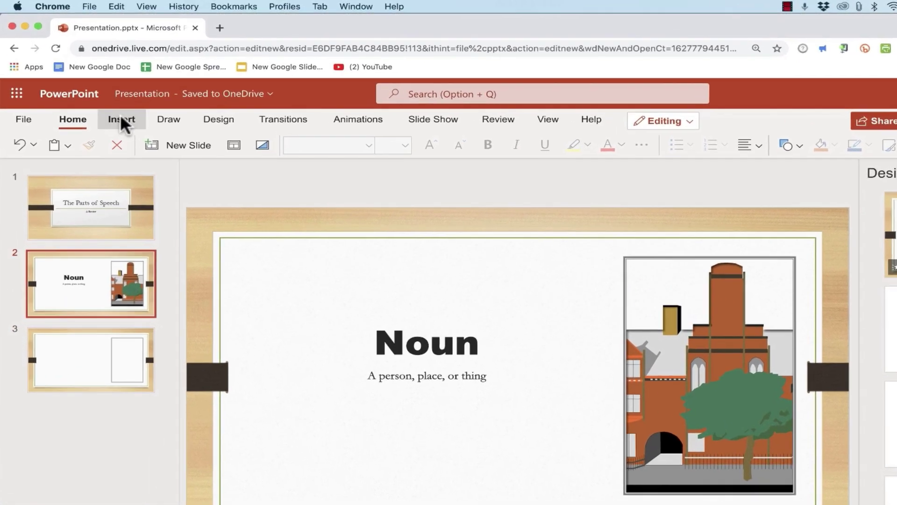
{"action": "left_click", "coordinate": [104, 103]}
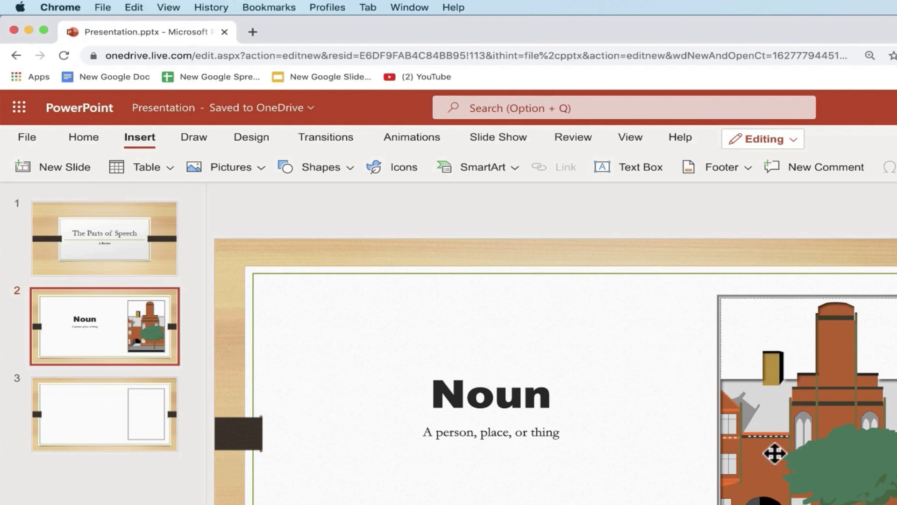
Insert the non-premium stock photo of a boy on a road and move it below the definition
{"action": "left_click", "coordinate": [242, 166]}
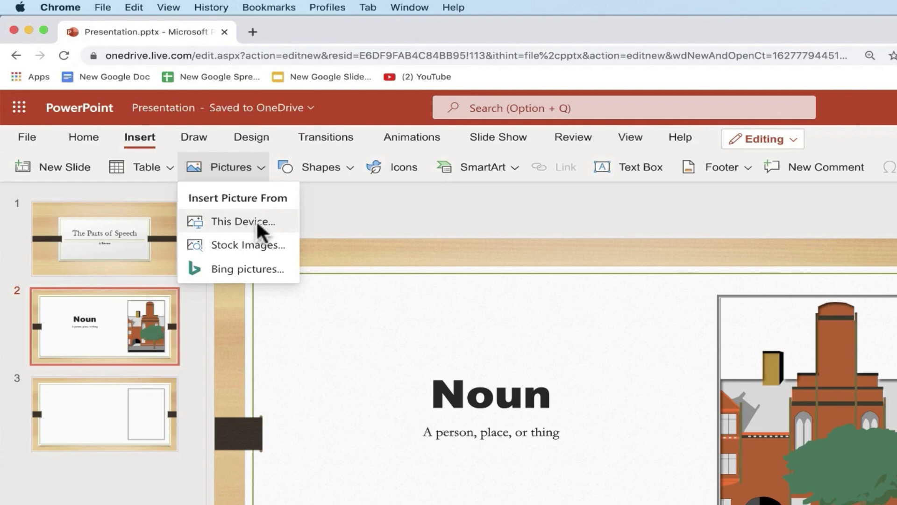
{"action": "left_click", "coordinate": [250, 240]}
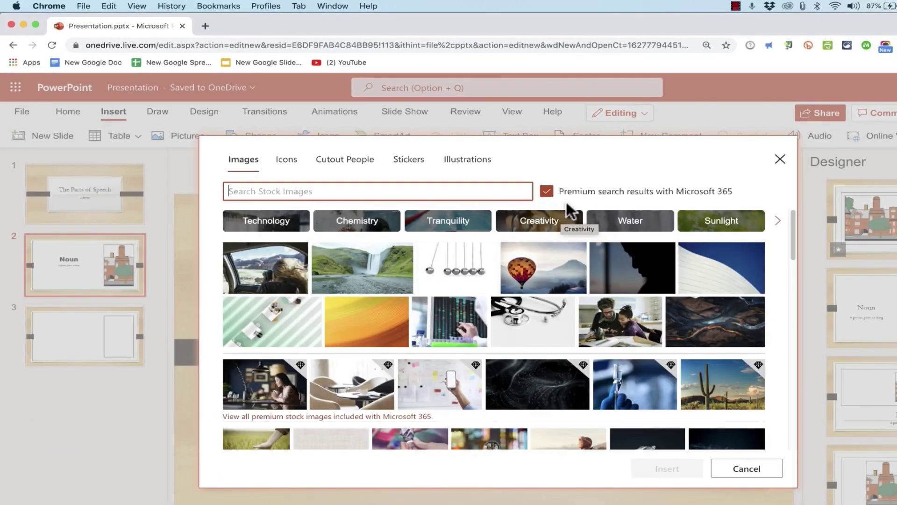
{"action": "type", "text": "boy"}
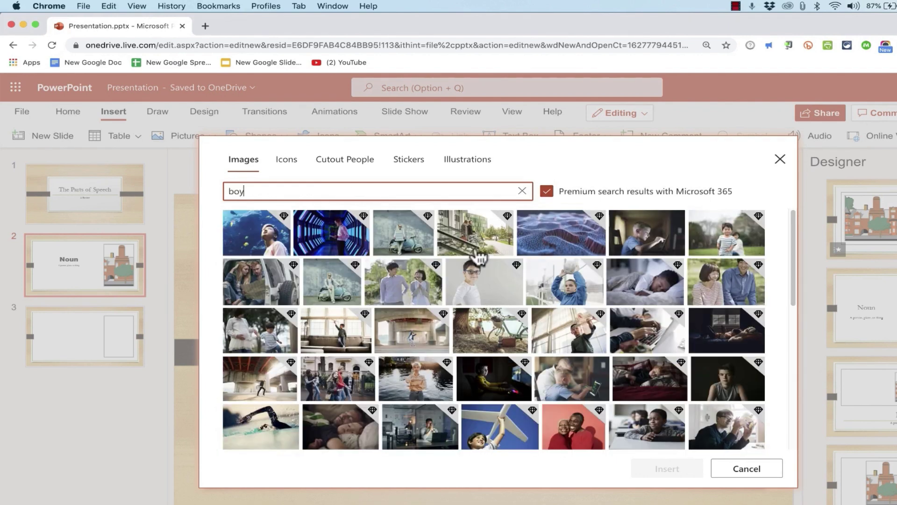
{"action": "left_click", "coordinate": [550, 195]}
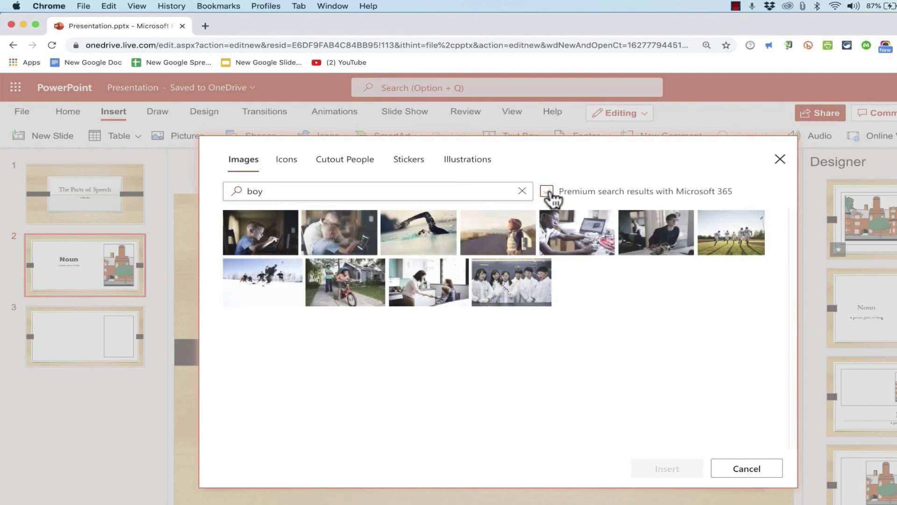
{"action": "left_click", "coordinate": [501, 254]}
{"action": "left_click", "coordinate": [675, 469]}
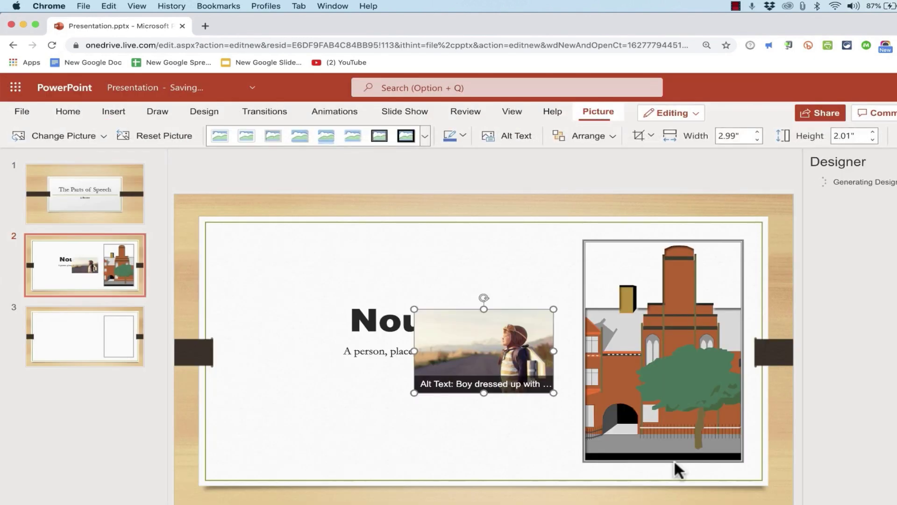
{"action": "left_click_drag", "start_coordinate": [493, 350], "coordinate": [445, 412]}
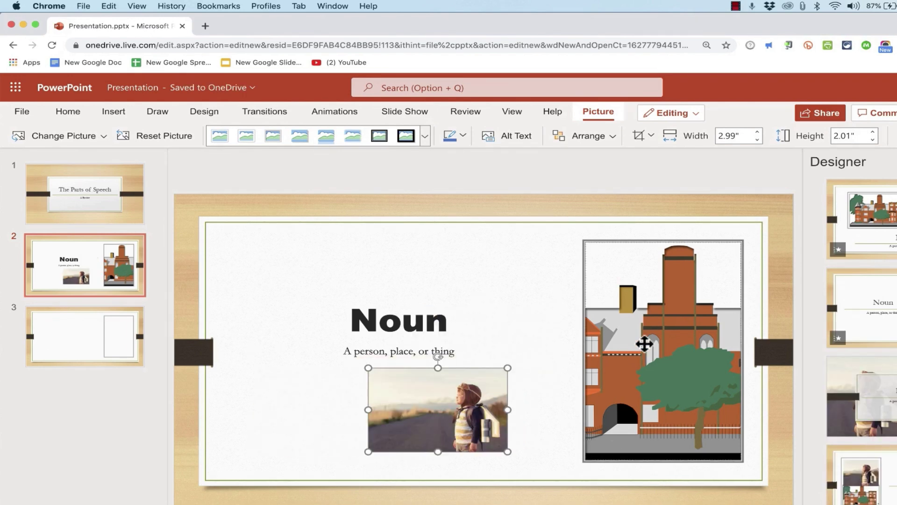
Open the Bing online picture search from Insert > Pictures
{"action": "left_click", "coordinate": [113, 111]}
{"action": "left_click", "coordinate": [198, 138]}
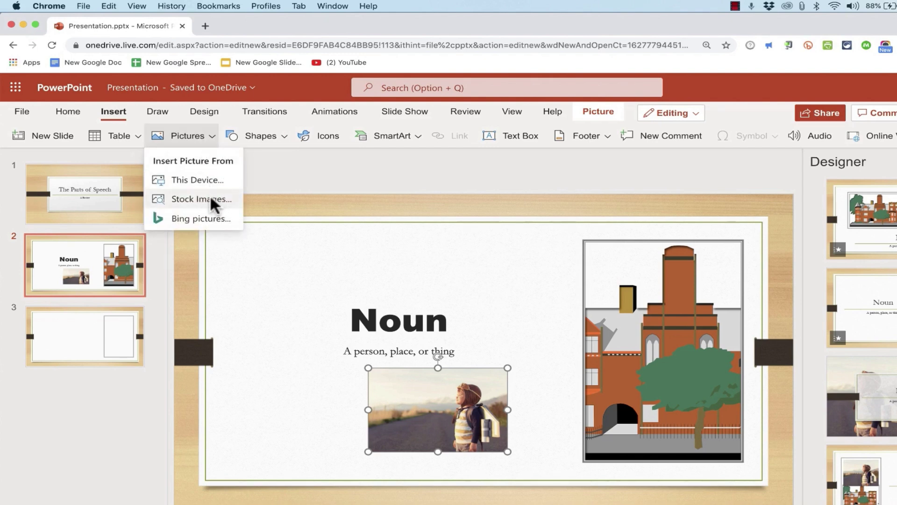
{"action": "left_click", "coordinate": [211, 220]}
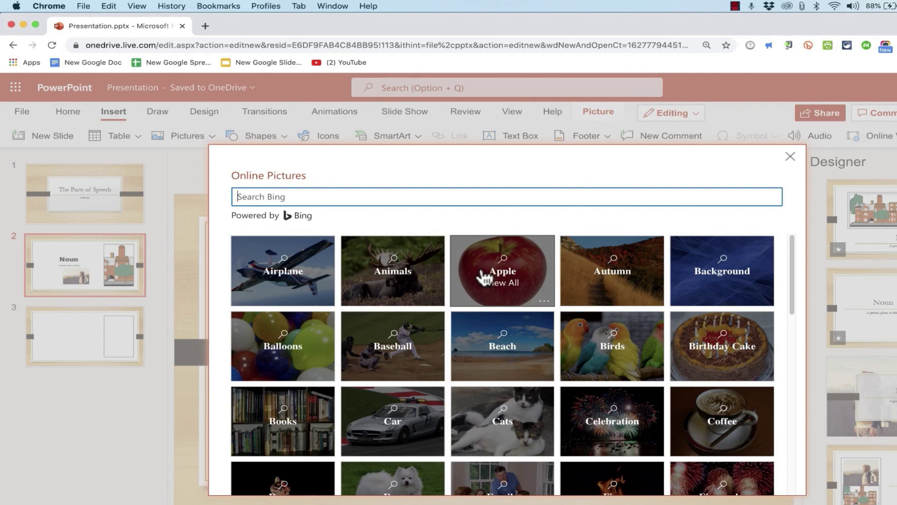
Search Bing pictures for 'boy' and scroll through the results
{"action": "type", "text": "boy"}
{"action": "key", "text": "Return"}
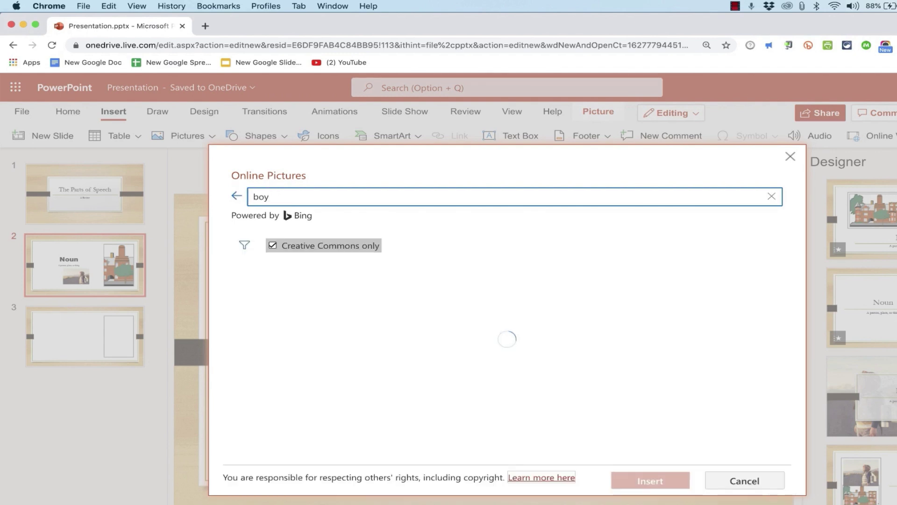
{"action": "scroll", "coordinate": [510, 290], "scroll_direction": "down", "scroll_amount": 3}
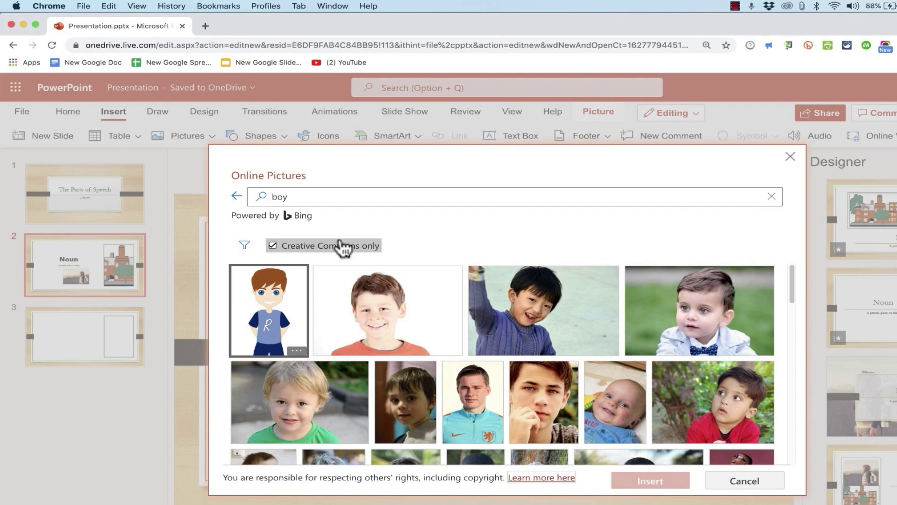
Close the picture search and browse the Pictures, Shapes and SmartArt galleries
{"action": "left_click", "coordinate": [762, 484]}
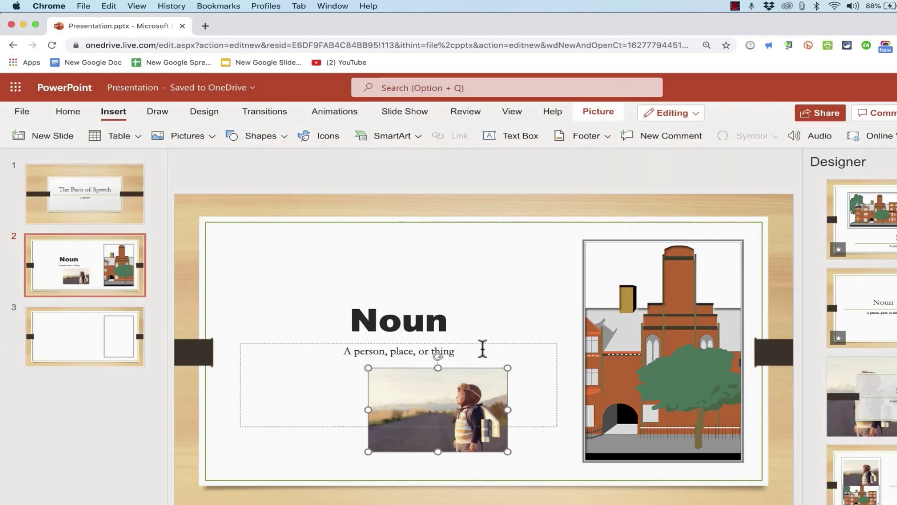
{"action": "left_click", "coordinate": [193, 139]}
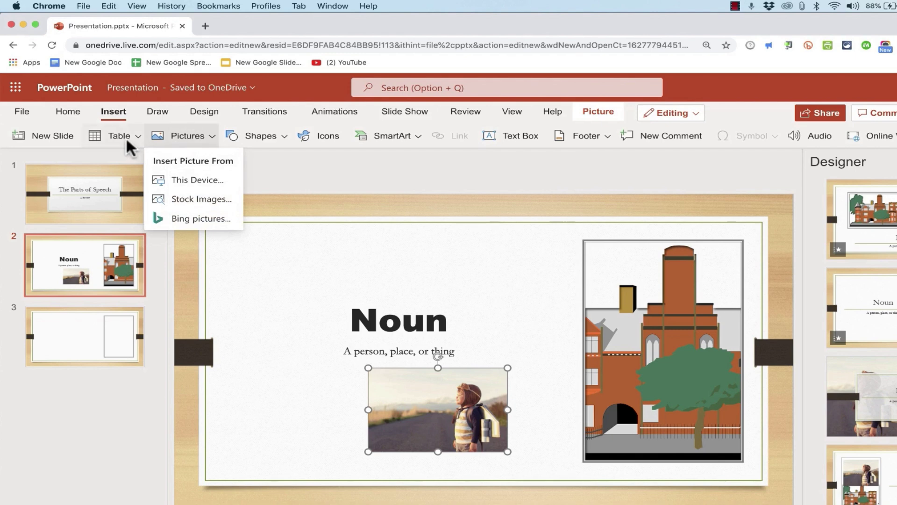
{"action": "left_click", "coordinate": [278, 135]}
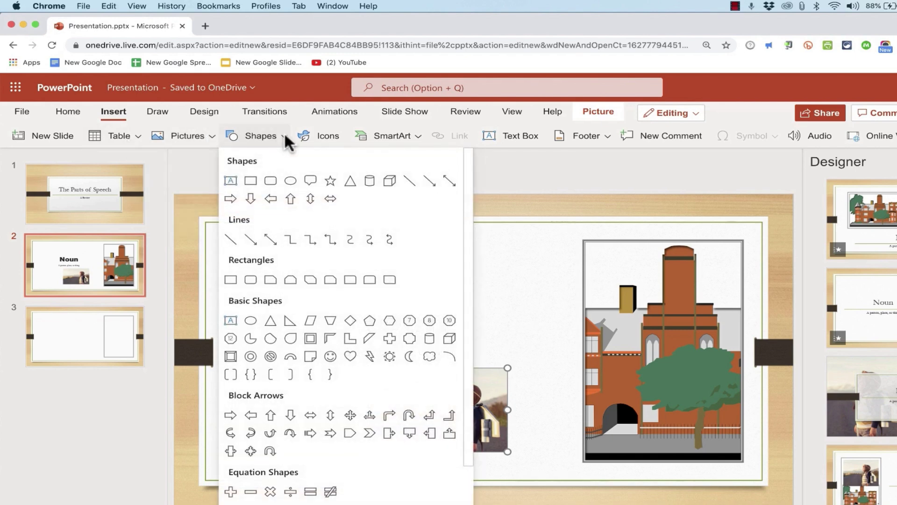
{"action": "left_click", "coordinate": [409, 132]}
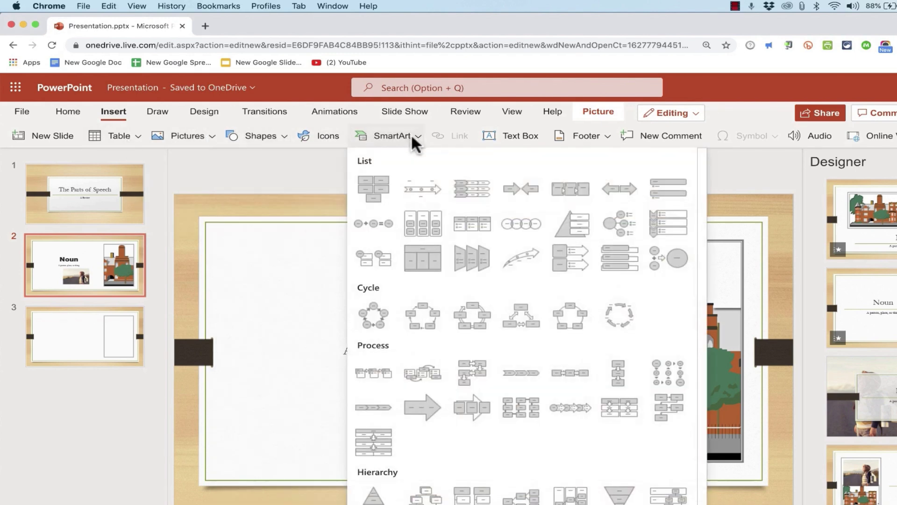
{"action": "scroll", "coordinate": [565, 357], "scroll_direction": "down", "scroll_amount": 1}
{"action": "scroll", "coordinate": [392, 222], "scroll_direction": "up", "scroll_amount": 1}
{"action": "key", "text": "Escape"}
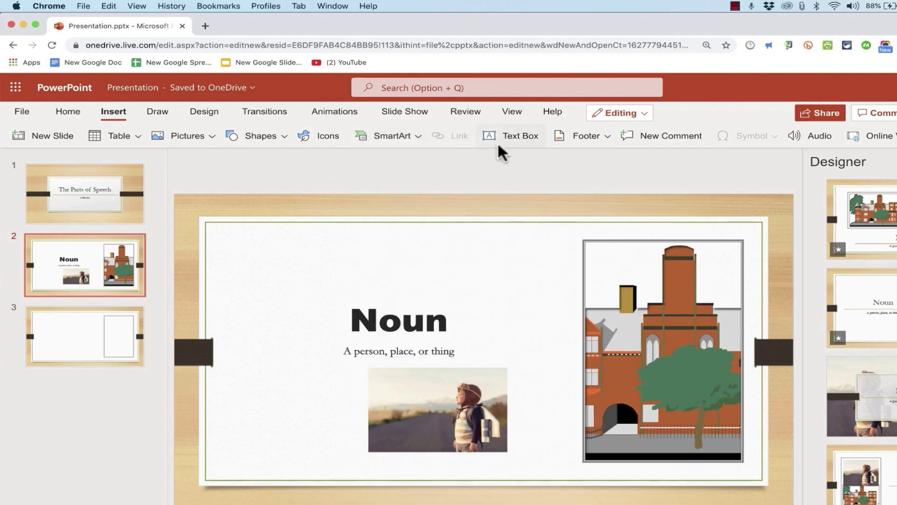
Add an empty text box and place it left of the boy photo
{"action": "left_click", "coordinate": [535, 135]}
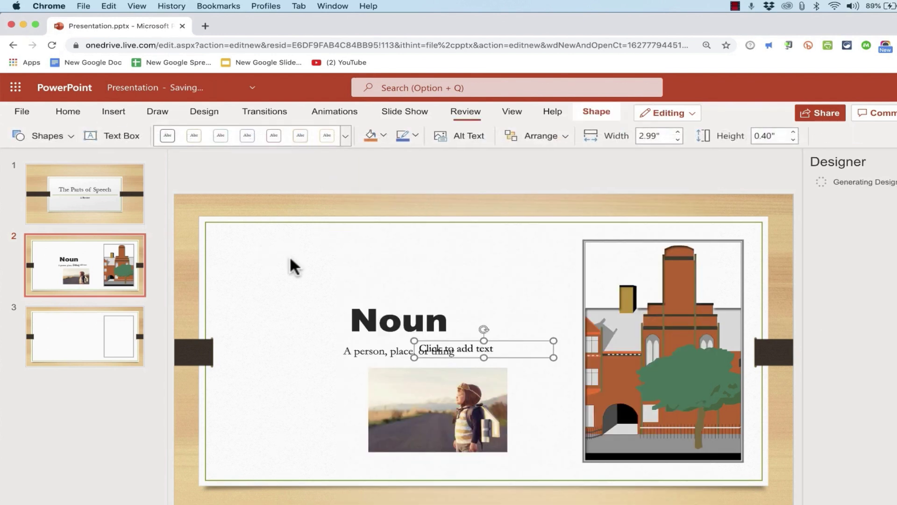
{"action": "left_click_drag", "start_coordinate": [500, 342], "coordinate": [334, 412]}
{"action": "key", "text": "Escape"}
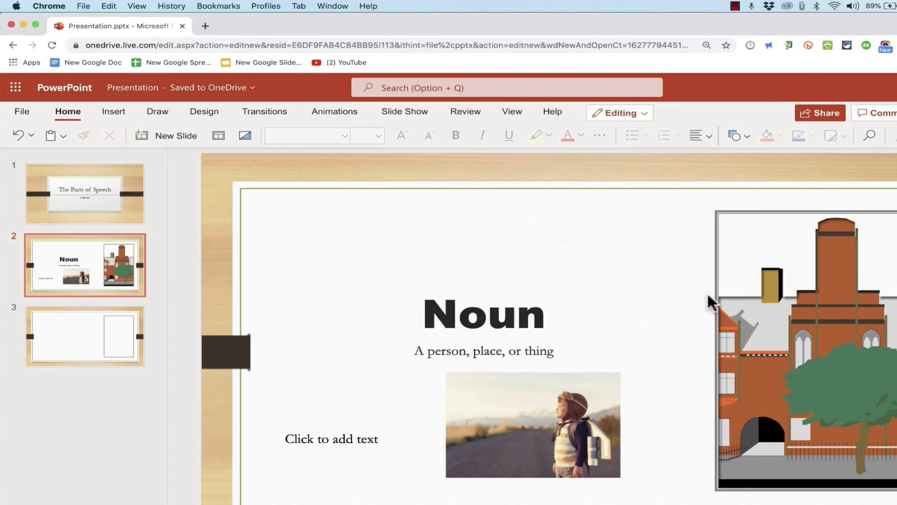
{"action": "left_click", "coordinate": [553, 415]}
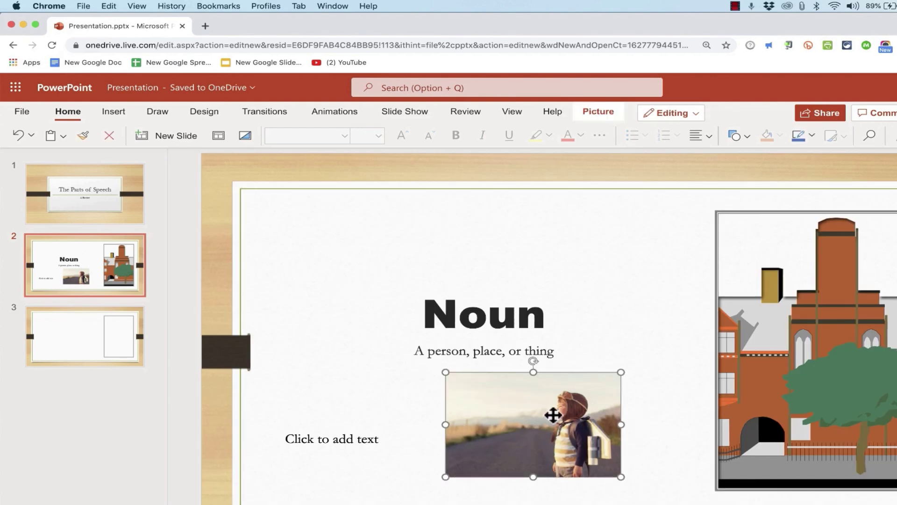
{"action": "key", "text": "Escape"}
{"action": "left_click_drag", "start_coordinate": [425, 350], "coordinate": [552, 348]}
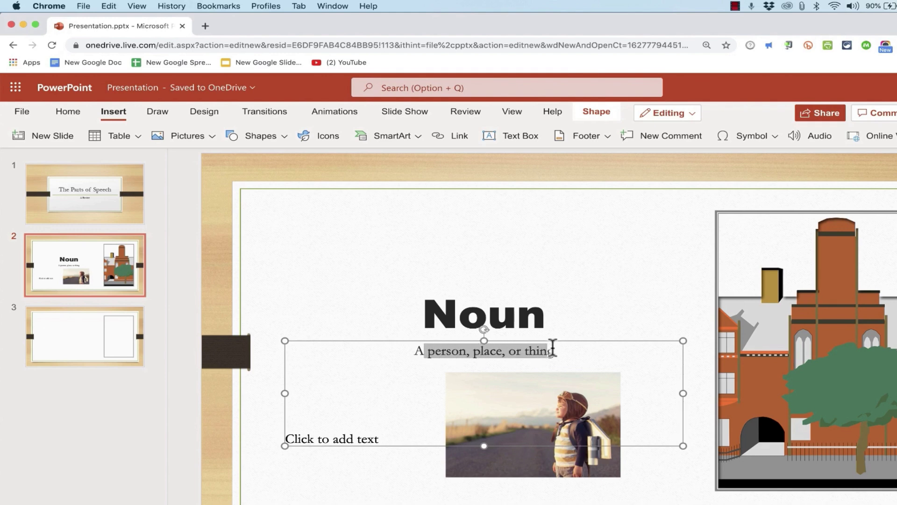
{"action": "triple_click", "coordinate": [556, 348]}
{"action": "left_click", "coordinate": [460, 136]}
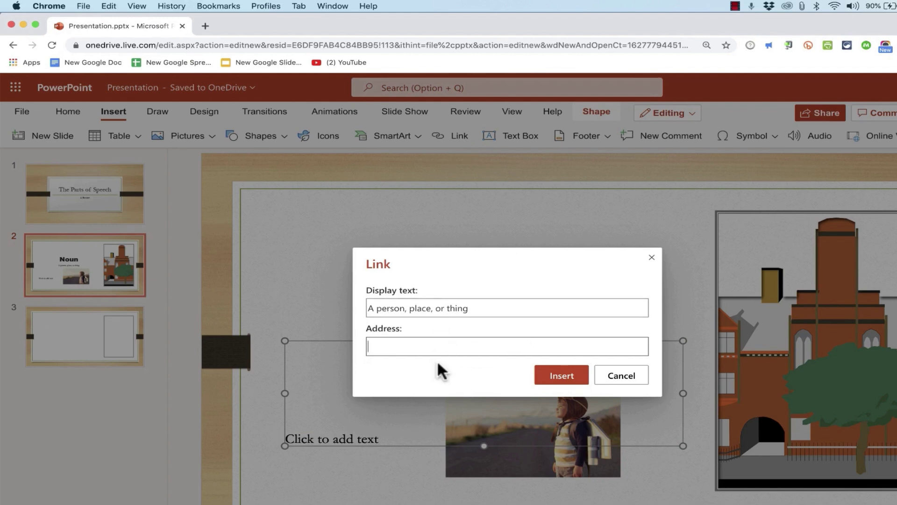
{"action": "type", "text": "http://www.youtube.com"}
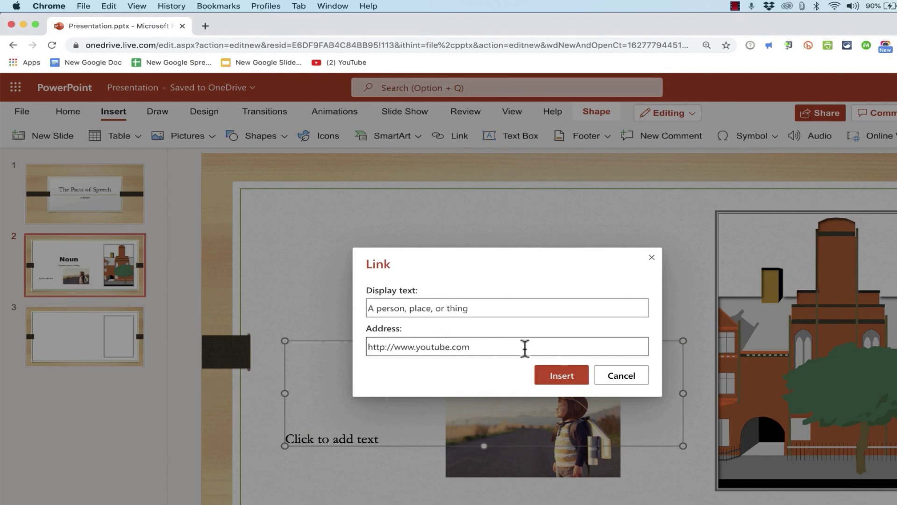
{"action": "left_click", "coordinate": [565, 373]}
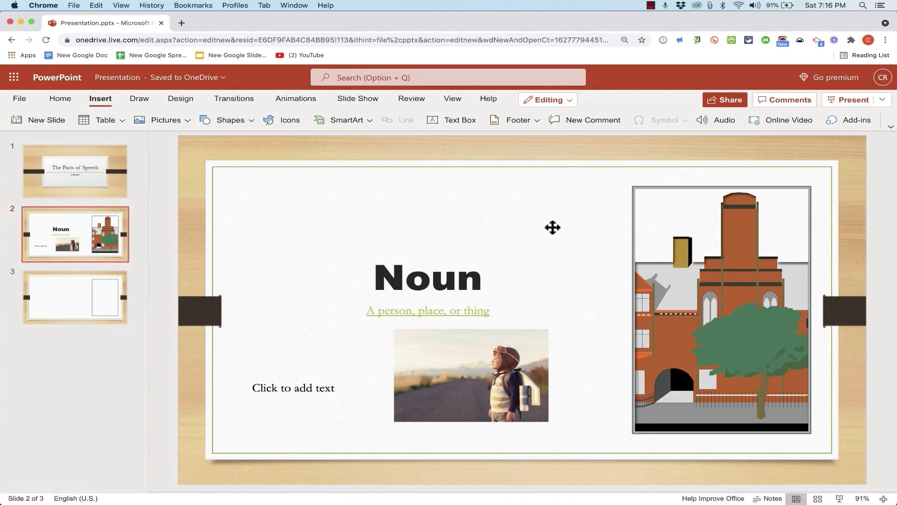
Share the presentation with the note 'sadfasdf' and make its link view-only
{"action": "left_click", "coordinate": [723, 96]}
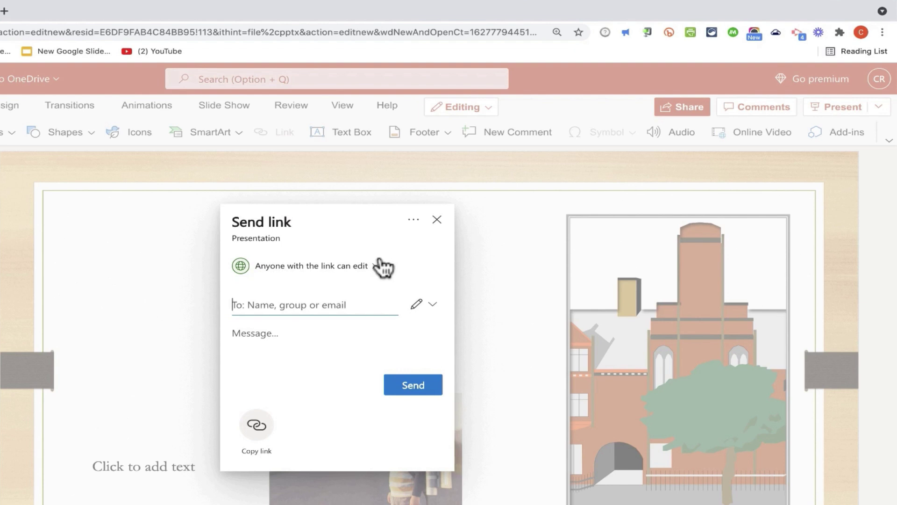
{"action": "left_click", "coordinate": [249, 351]}
{"action": "type", "text": "s"}
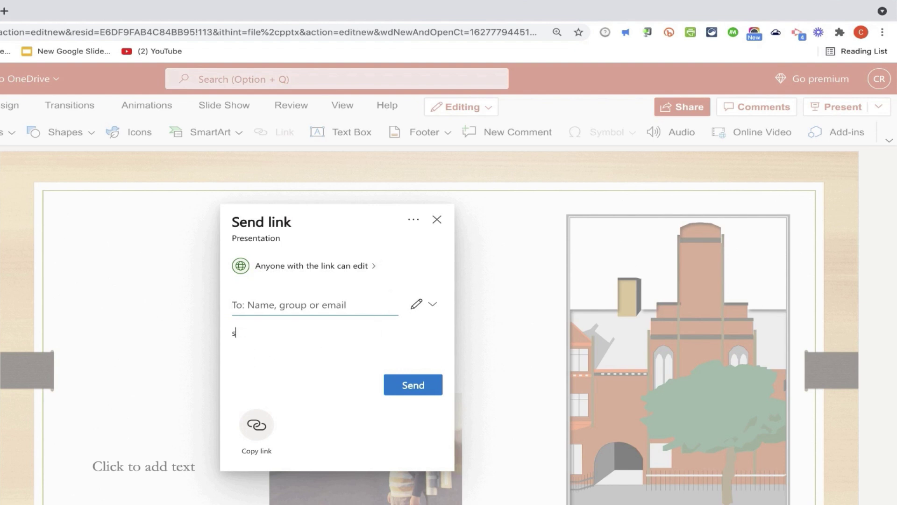
{"action": "type", "text": "adfasdf"}
{"action": "left_click", "coordinate": [370, 266]}
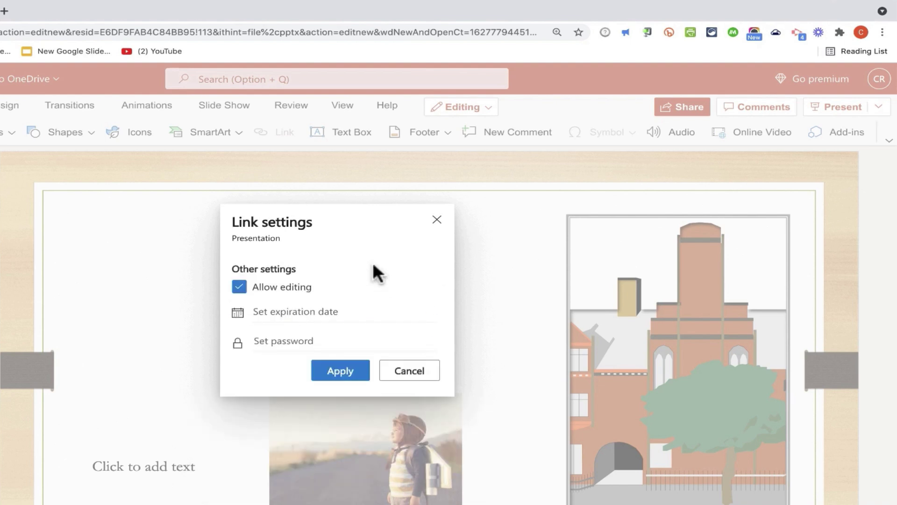
{"action": "left_click", "coordinate": [239, 287]}
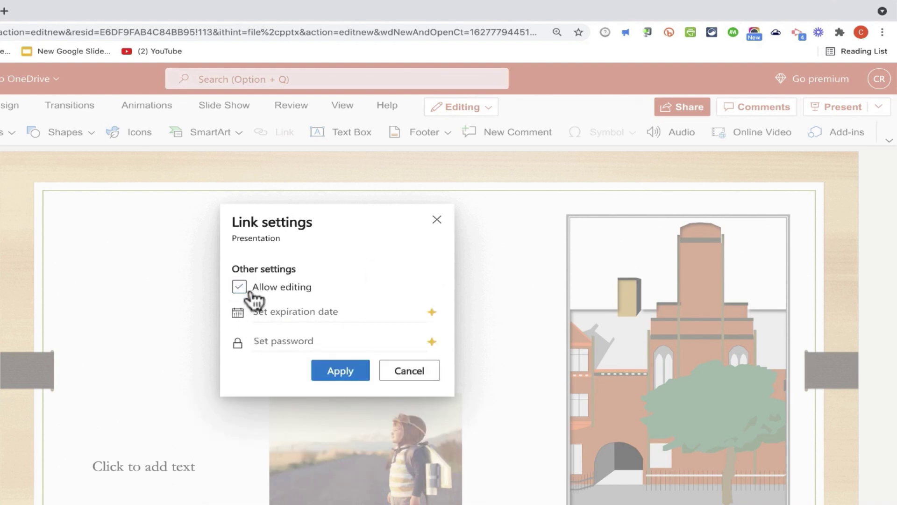
{"action": "left_click", "coordinate": [337, 373]}
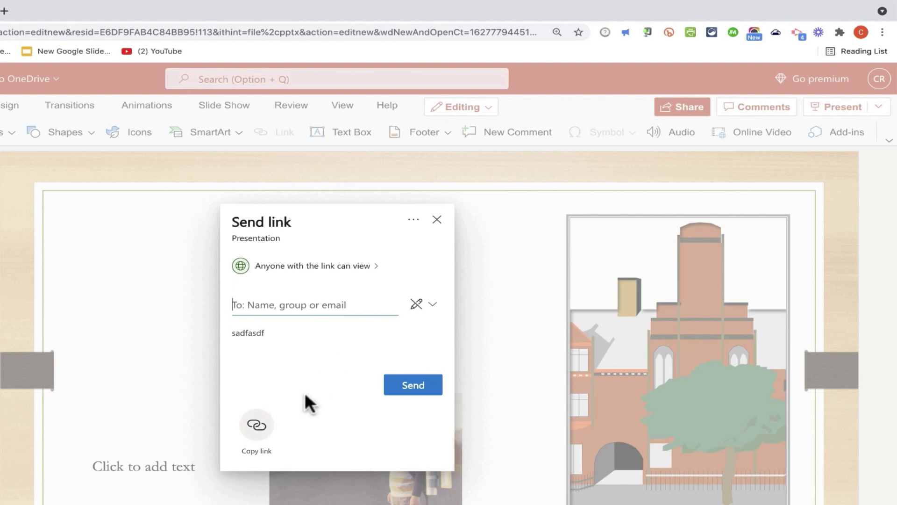
{"action": "left_click", "coordinate": [256, 423]}
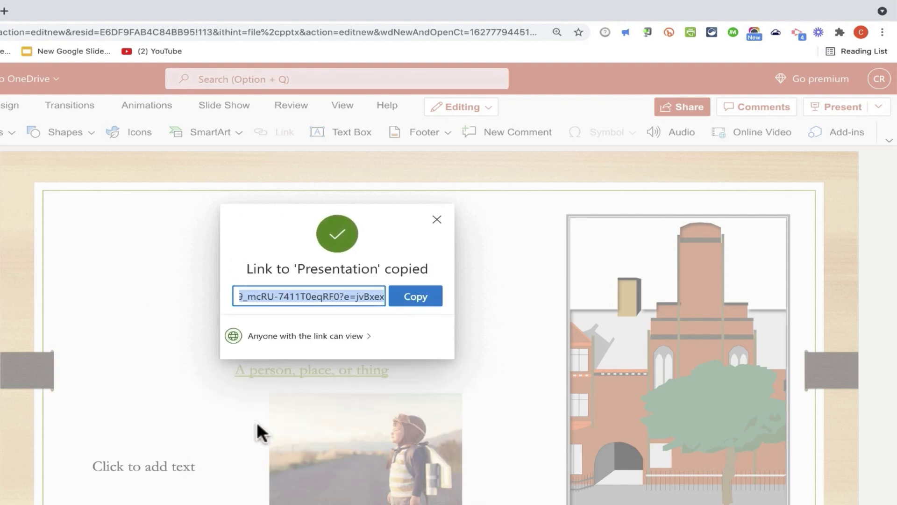
{"action": "left_click", "coordinate": [424, 305]}
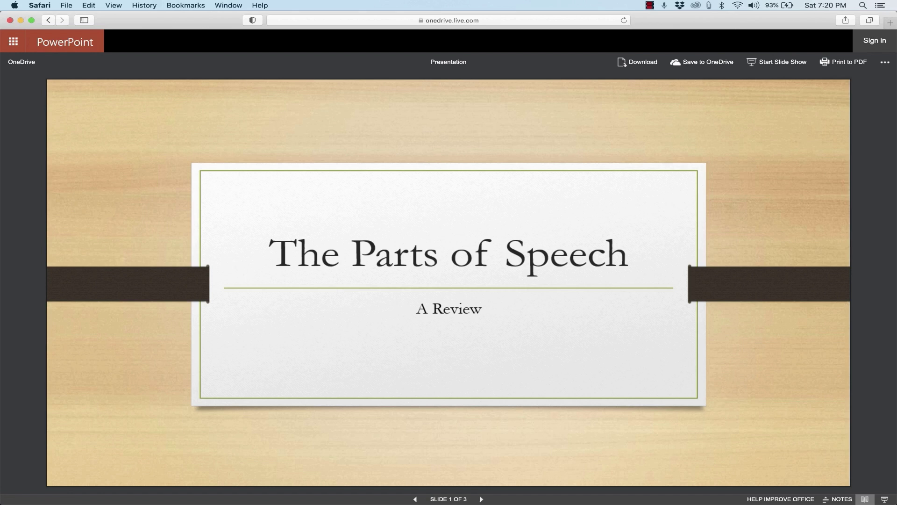
Page through the three shared slides in the Safari viewer, ending on the title slide
{"action": "left_click", "coordinate": [661, 232]}
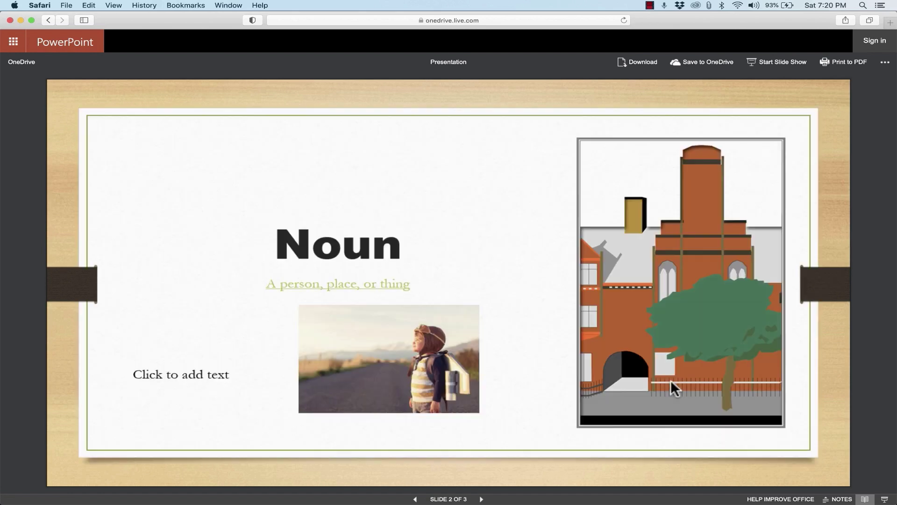
{"action": "left_click", "coordinate": [704, 387]}
{"action": "key", "text": "Left"}
{"action": "key", "text": "Left"}
{"action": "key", "text": "Right"}
{"action": "key", "text": "Right"}
{"action": "key", "text": "Home"}
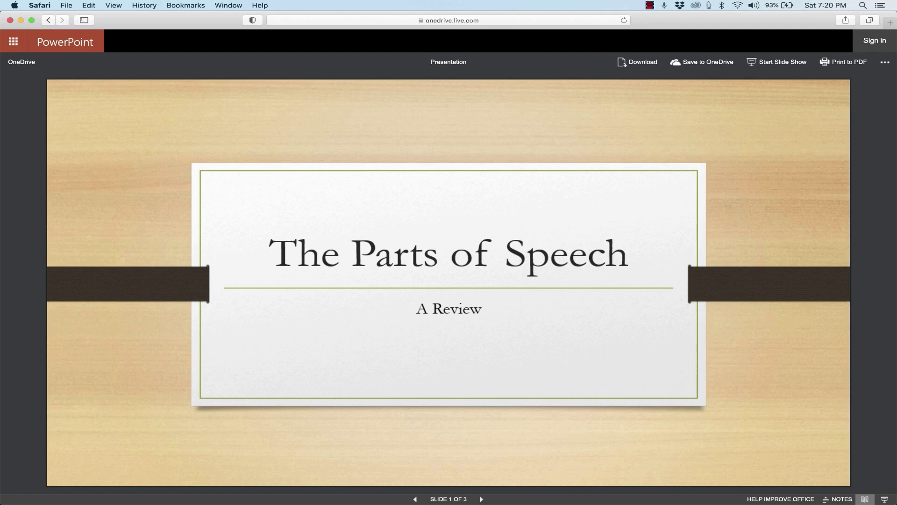
Close the Safari viewer and dismiss the link-copied confirmation in the editor
{"action": "left_click", "coordinate": [10, 20]}
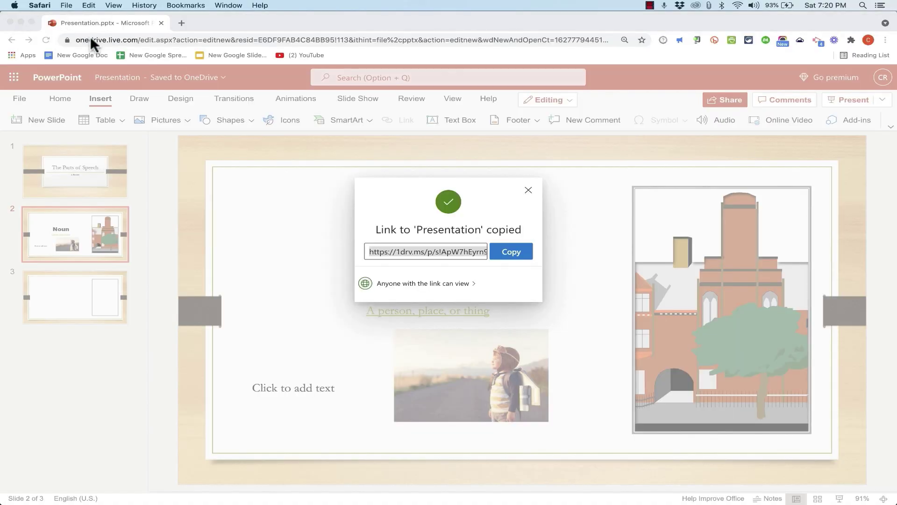
{"action": "left_click", "coordinate": [528, 186]}
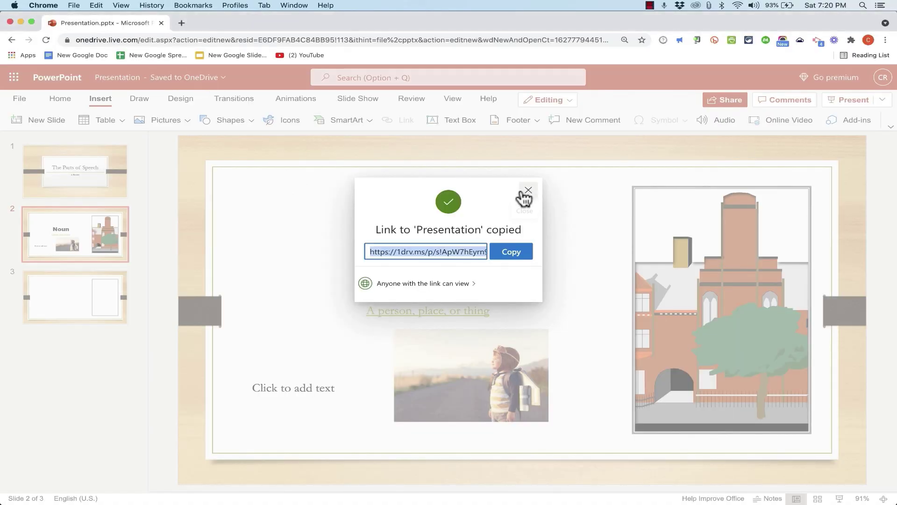
{"action": "left_click", "coordinate": [528, 192]}
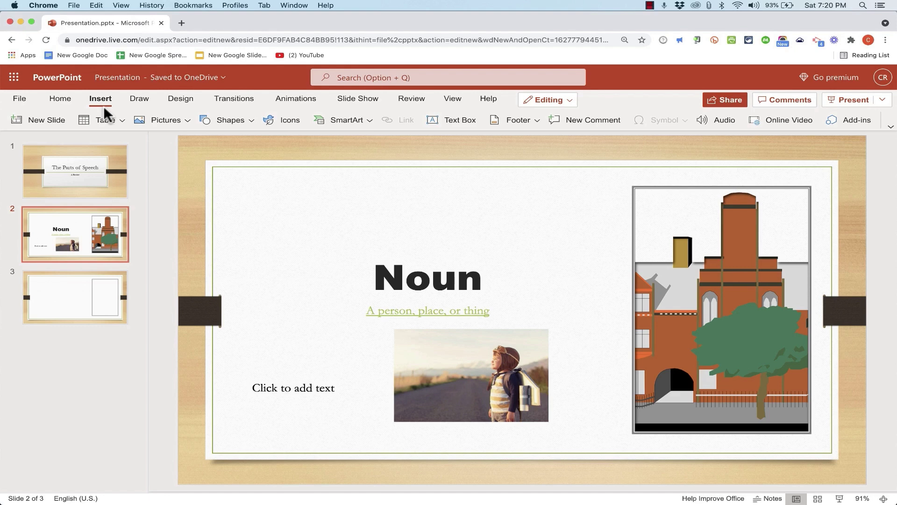
Download a copy of the deck as Presentation.pptx and open the downloaded file
{"action": "left_click", "coordinate": [20, 101]}
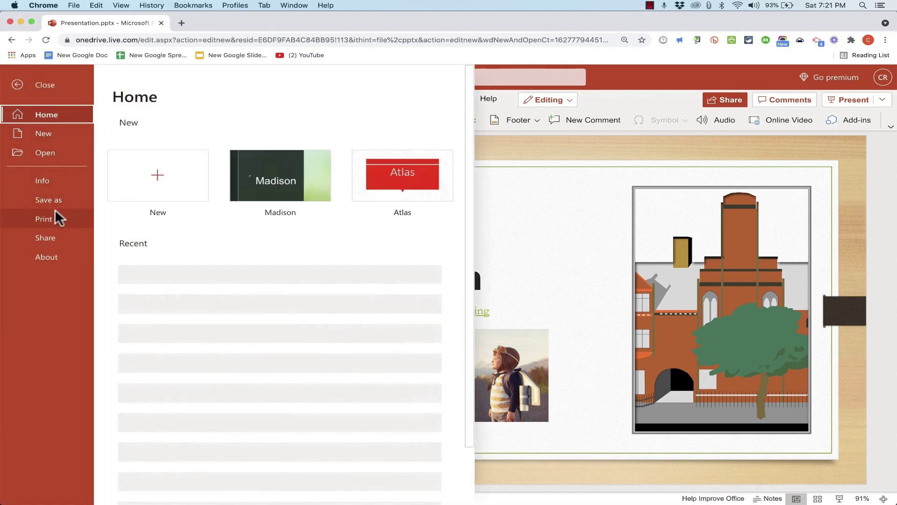
{"action": "left_click", "coordinate": [52, 200]}
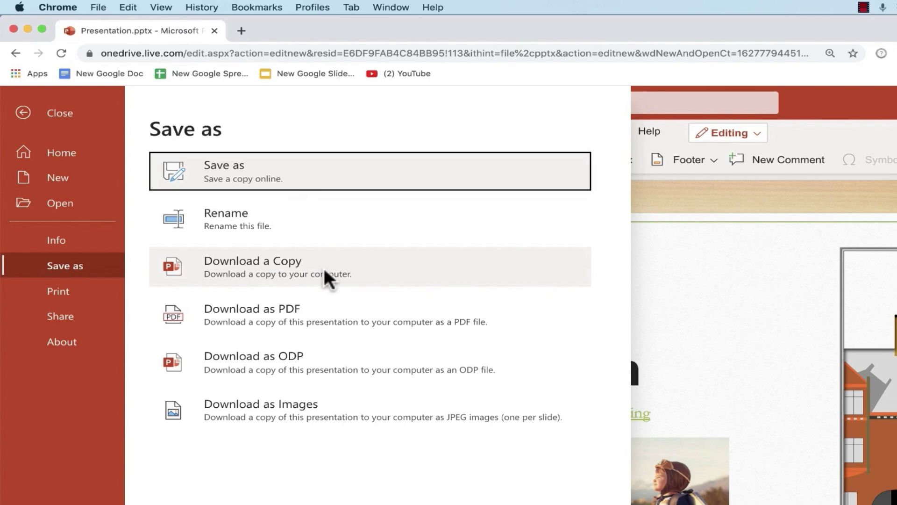
{"action": "left_click", "coordinate": [324, 271]}
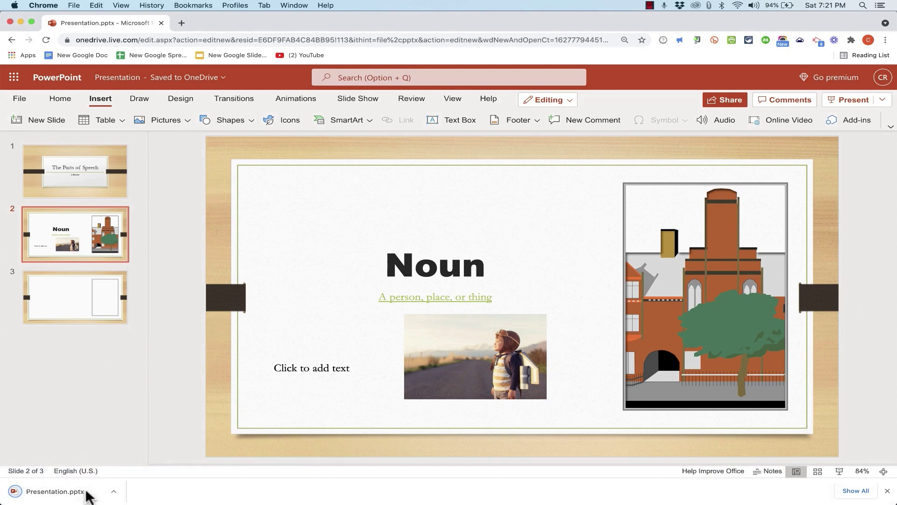
{"action": "left_click", "coordinate": [68, 494]}
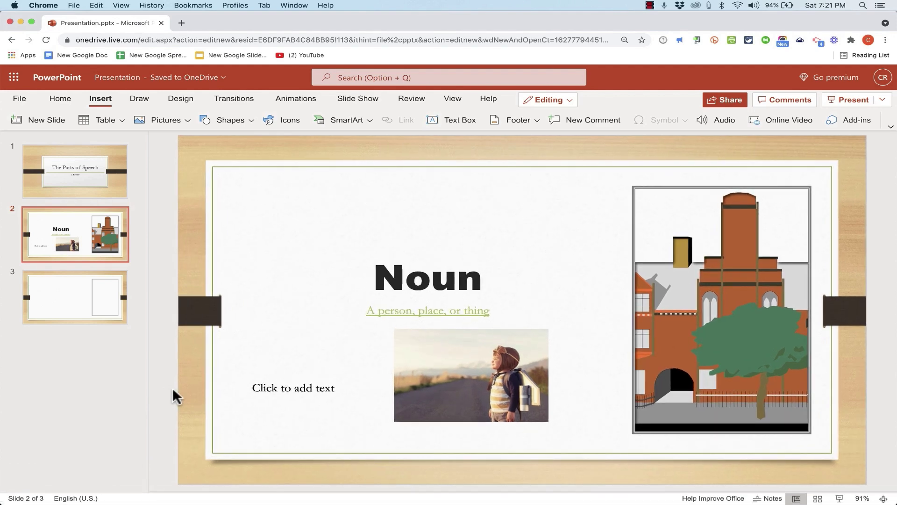
Bring desktop PowerPoint to the front and dismiss its What's New notice with Continue
{"action": "left_click", "coordinate": [189, 495]}
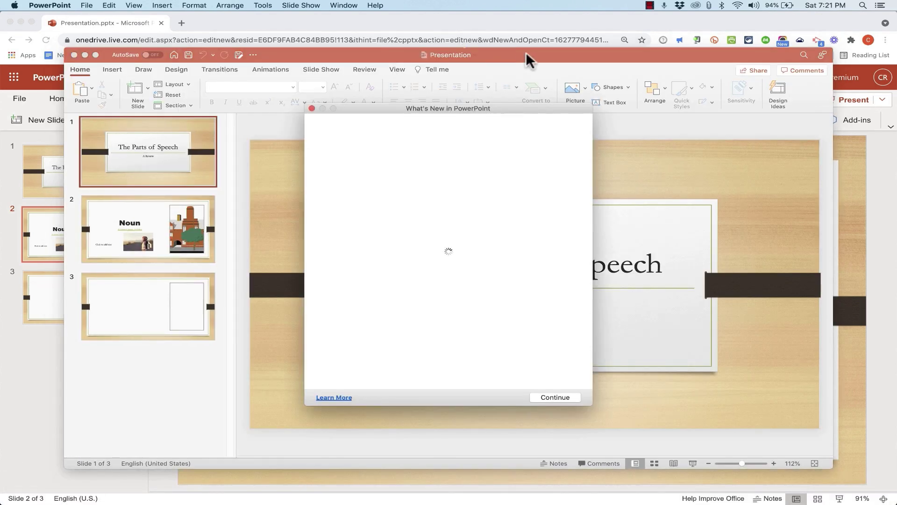
{"action": "key", "text": "Return"}
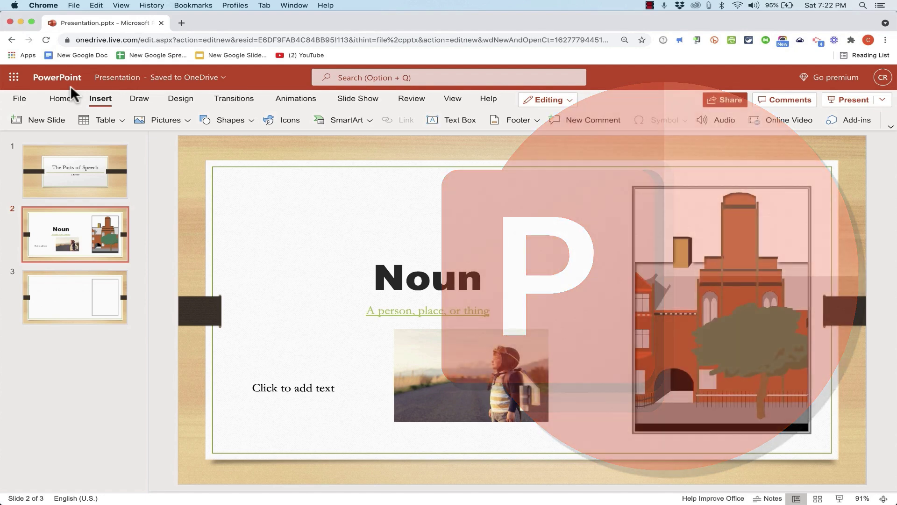
{"action": "left_click", "coordinate": [60, 200]}
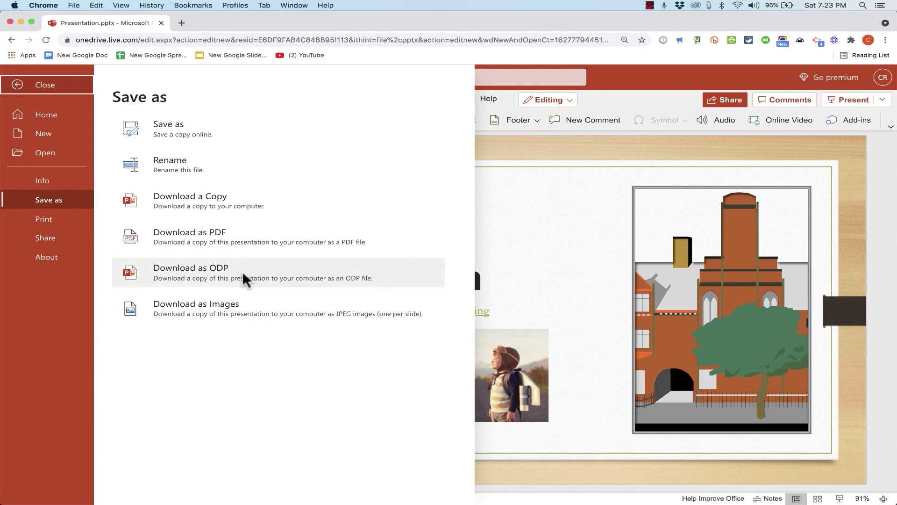
{"action": "left_click", "coordinate": [248, 307]}
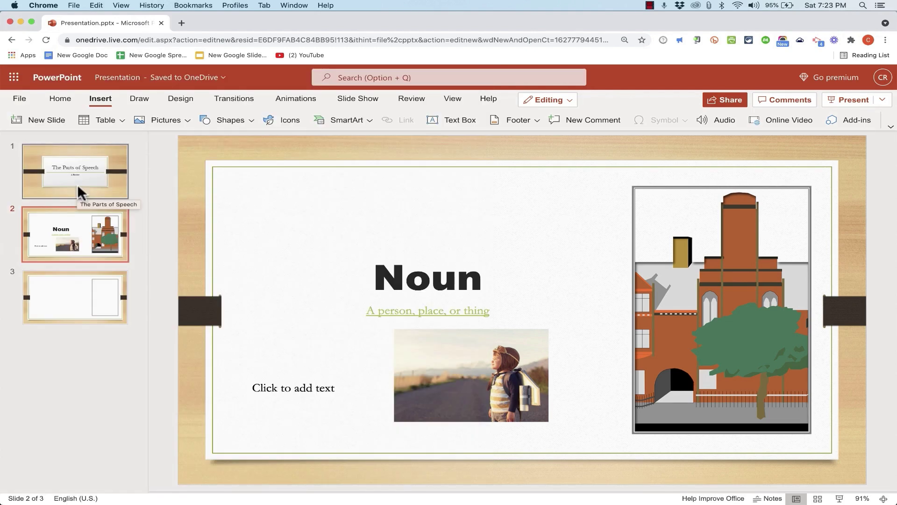
Display slide 1, 'The Parts of Speech', in the main editing area
{"action": "left_click", "coordinate": [77, 184]}
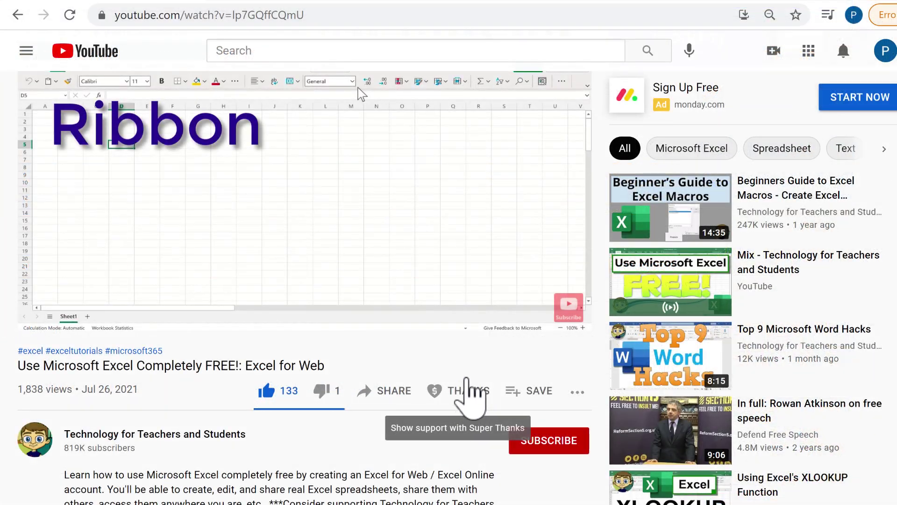
Open the Super Thanks dialog offering $2.00 to $50.00 tips for the channel
{"action": "left_click", "coordinate": [477, 392]}
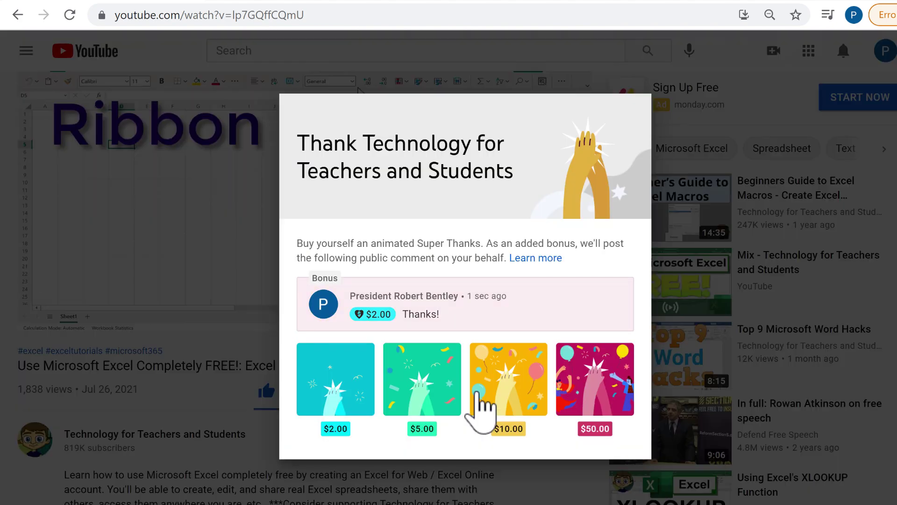